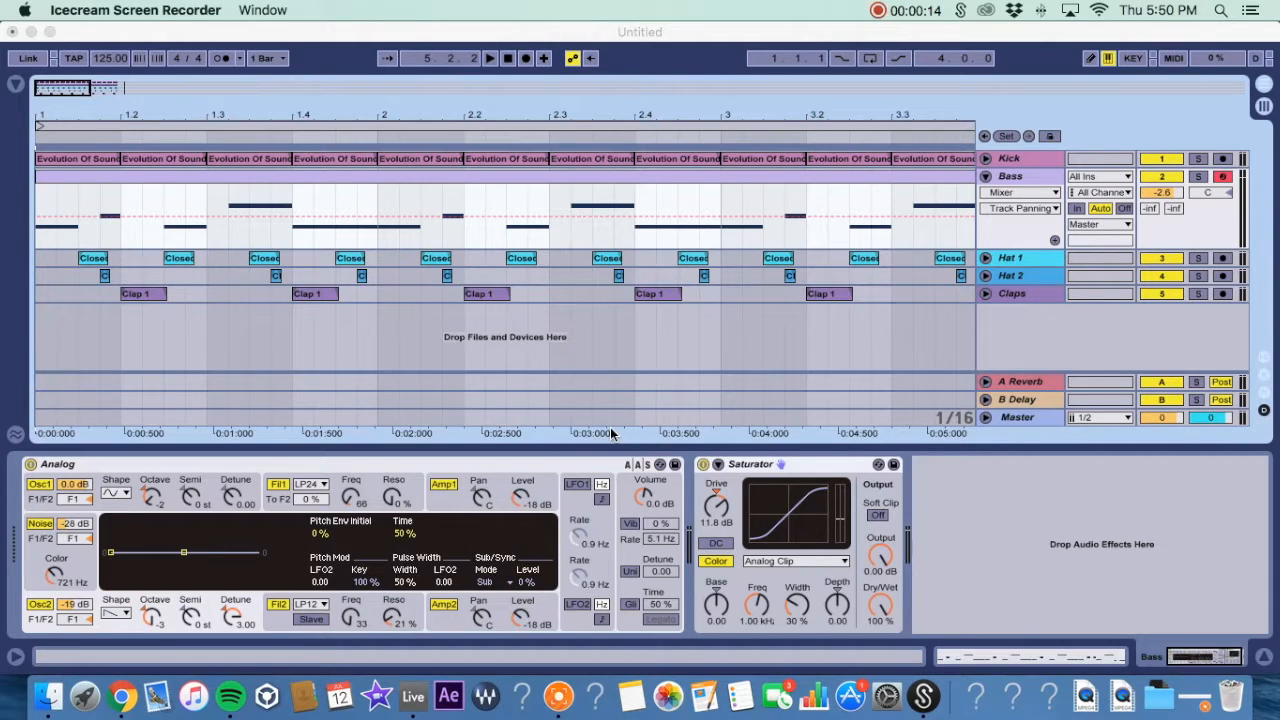
# Zoom the arrangement to the four-bar loop, select the Bass clip and play the loop to listen to it.
pyautogui.click(462, 115)
pyautogui.moveTo(462, 115); pyautogui.dragTo(305, 116)
pyautogui.click(261, 178)
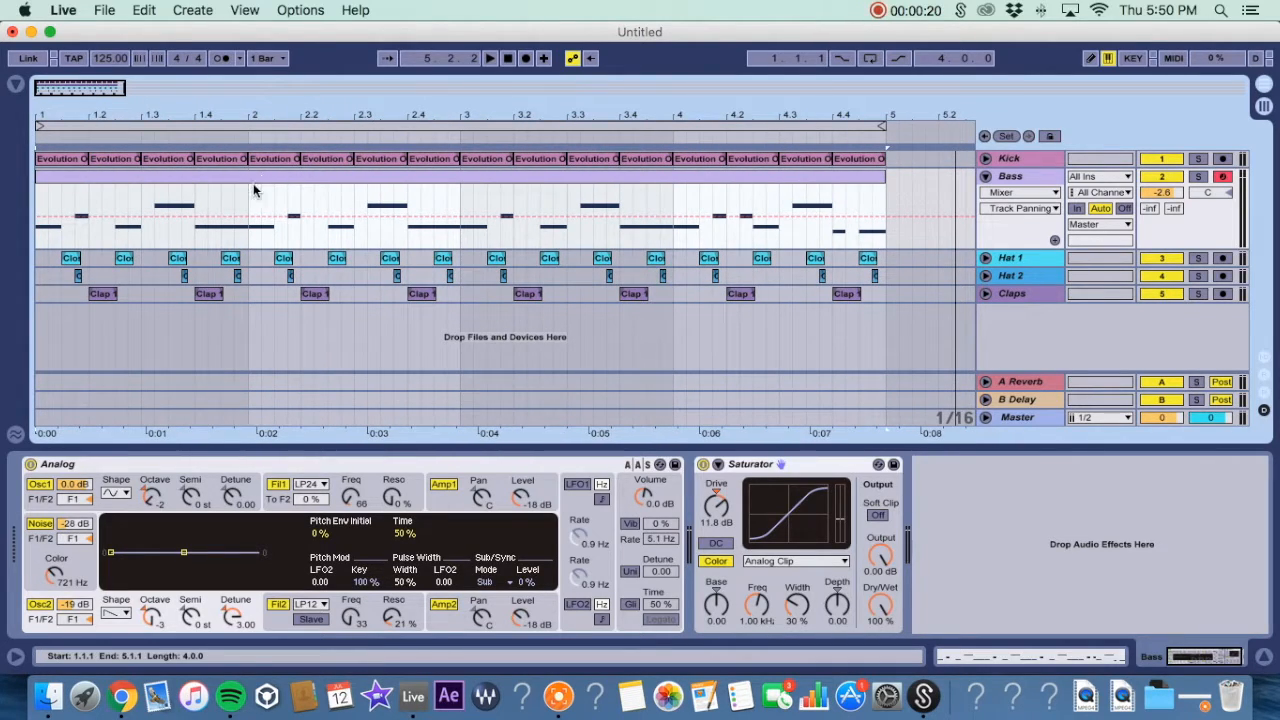
pyautogui.click(248, 205)
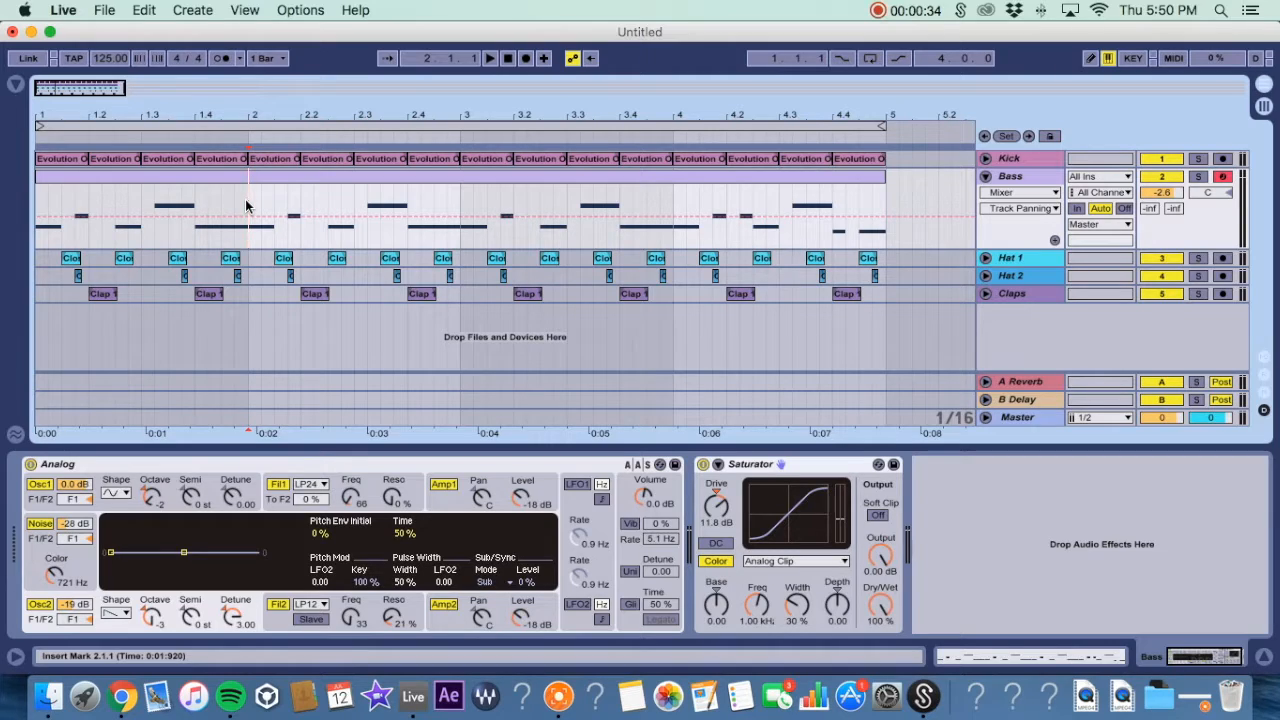
pyautogui.click(128, 176)
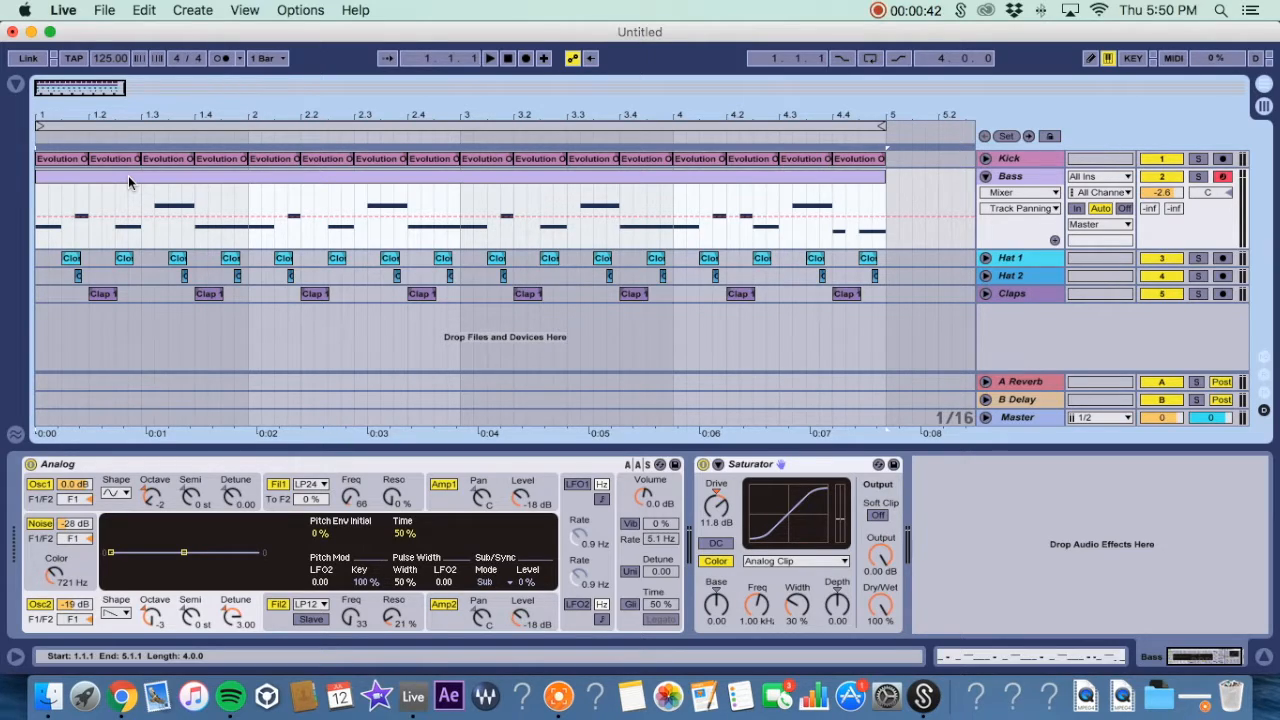
pyautogui.press('space')
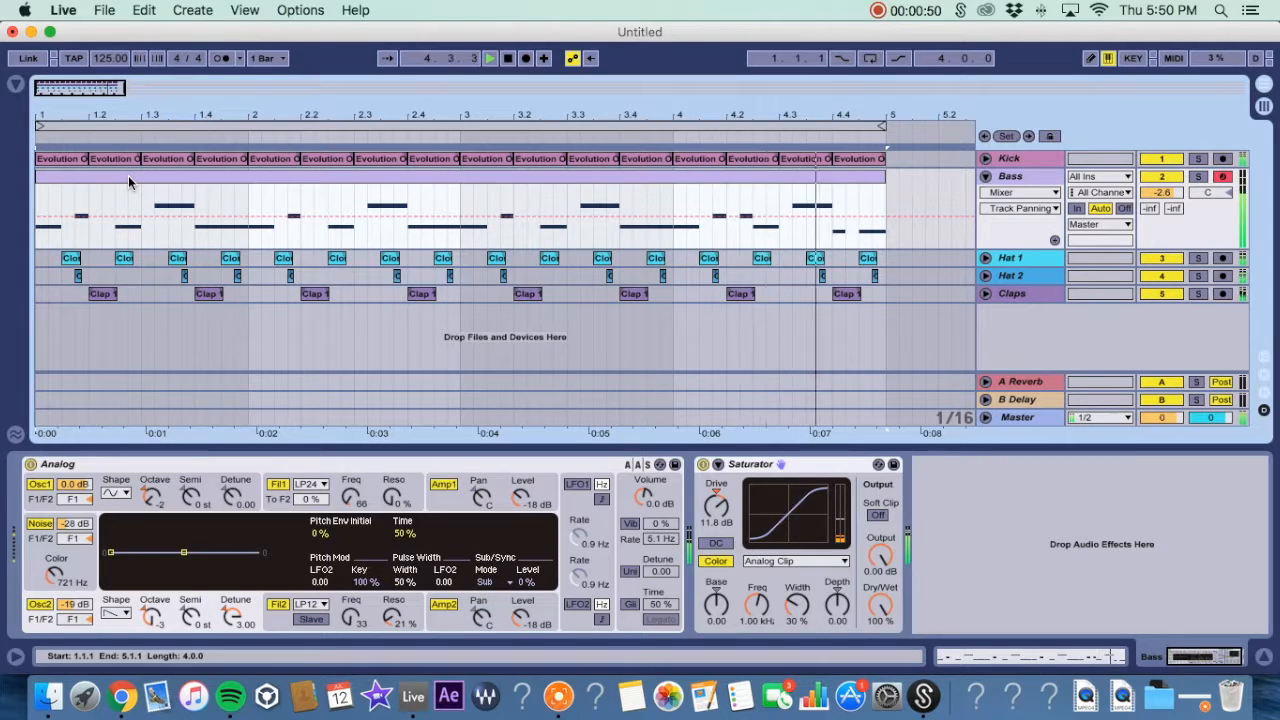
pyautogui.press('space')
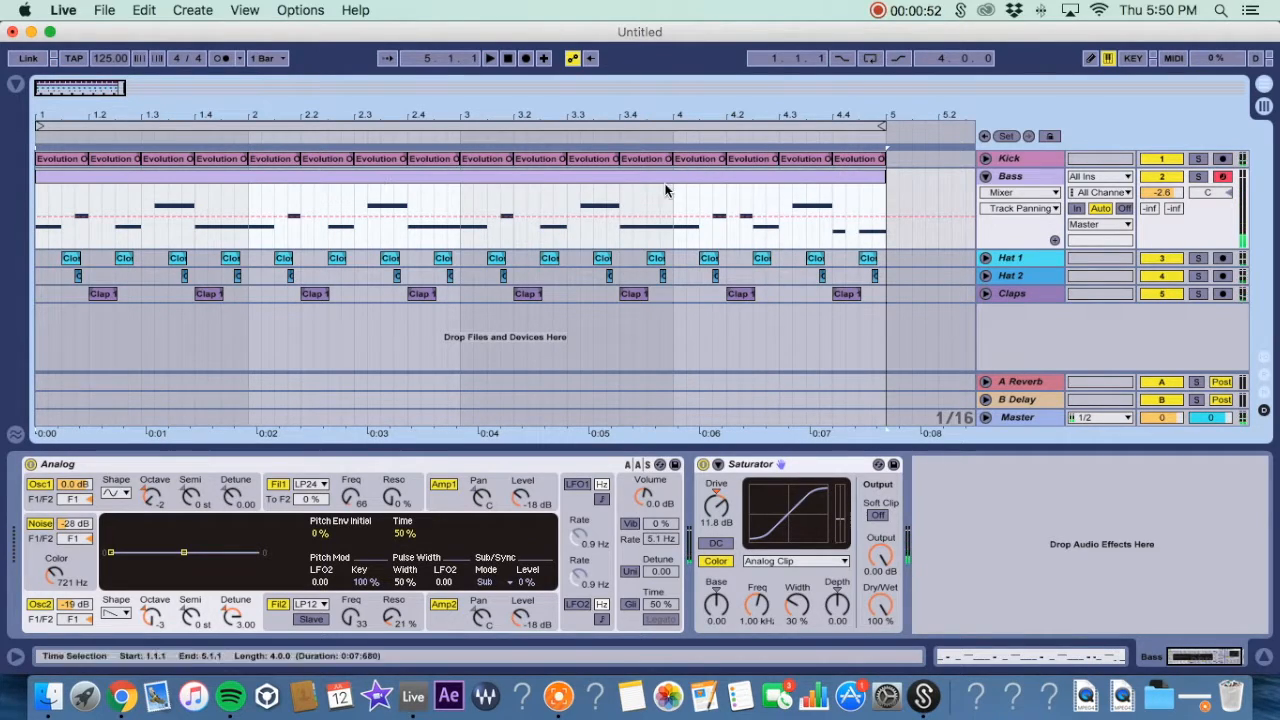
# Add a Compressor to the Bass track's device chain from the Audio Effects browser.
pyautogui.click(1032, 176)
pyautogui.click(16, 83)
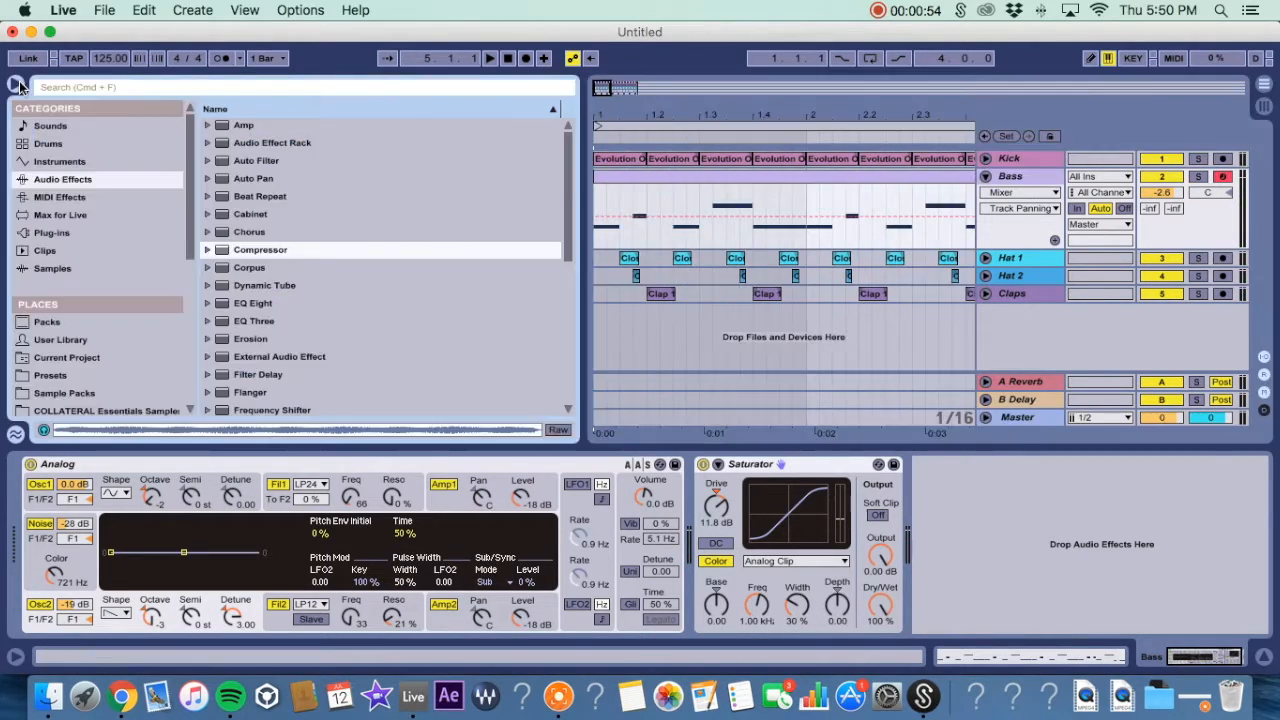
pyautogui.moveTo(260, 256); pyautogui.dragTo(951, 543)
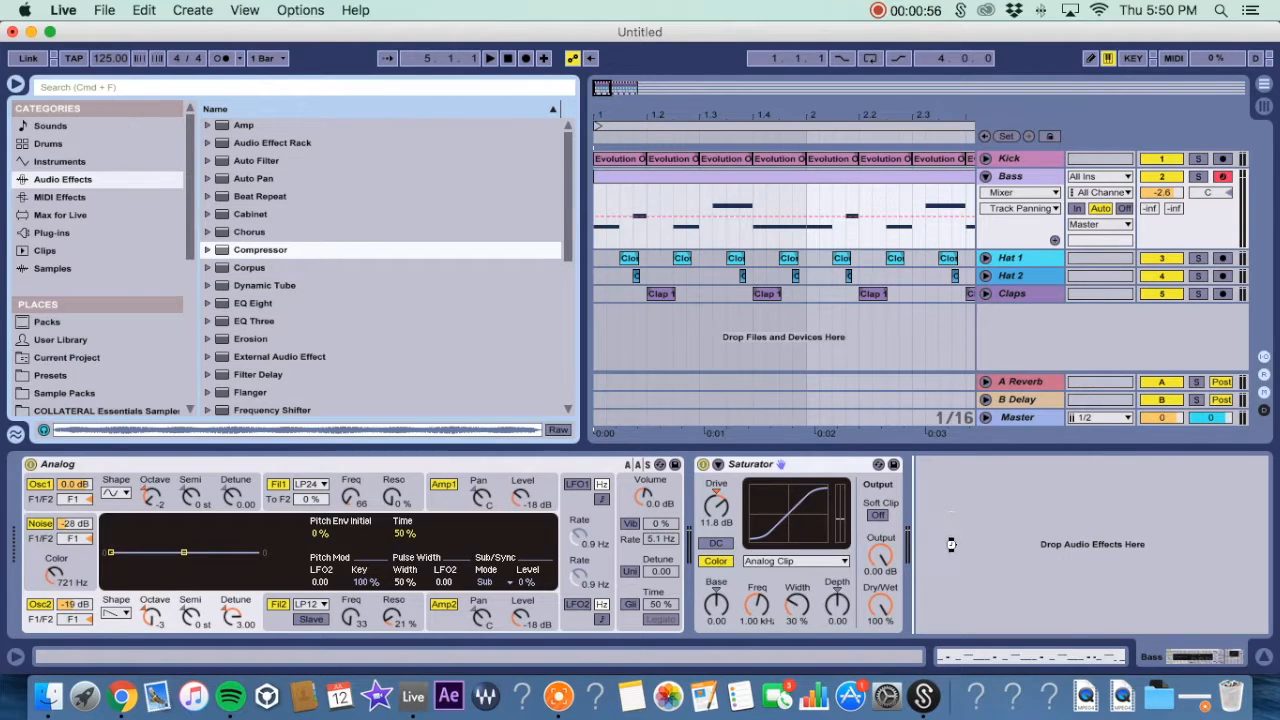
pyautogui.click(17, 87)
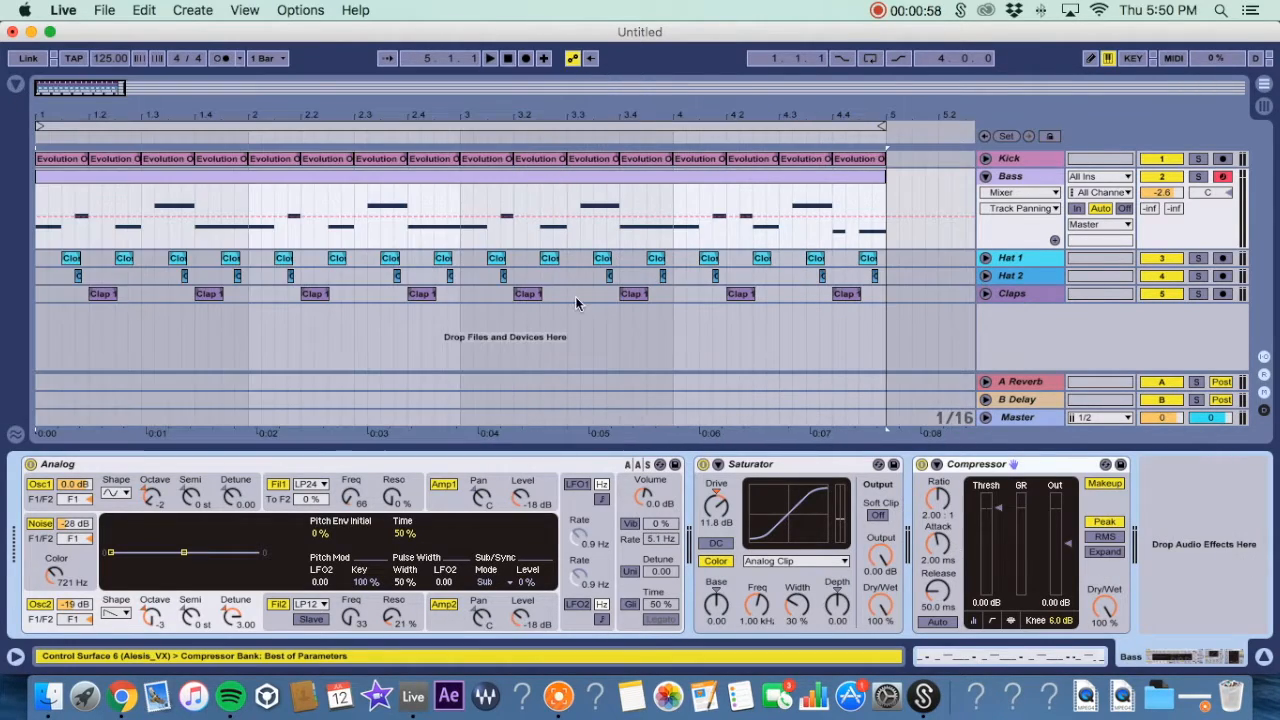
# Enable the compressor's sidechain and set its audio source to the Kick track.
pyautogui.click(936, 465)
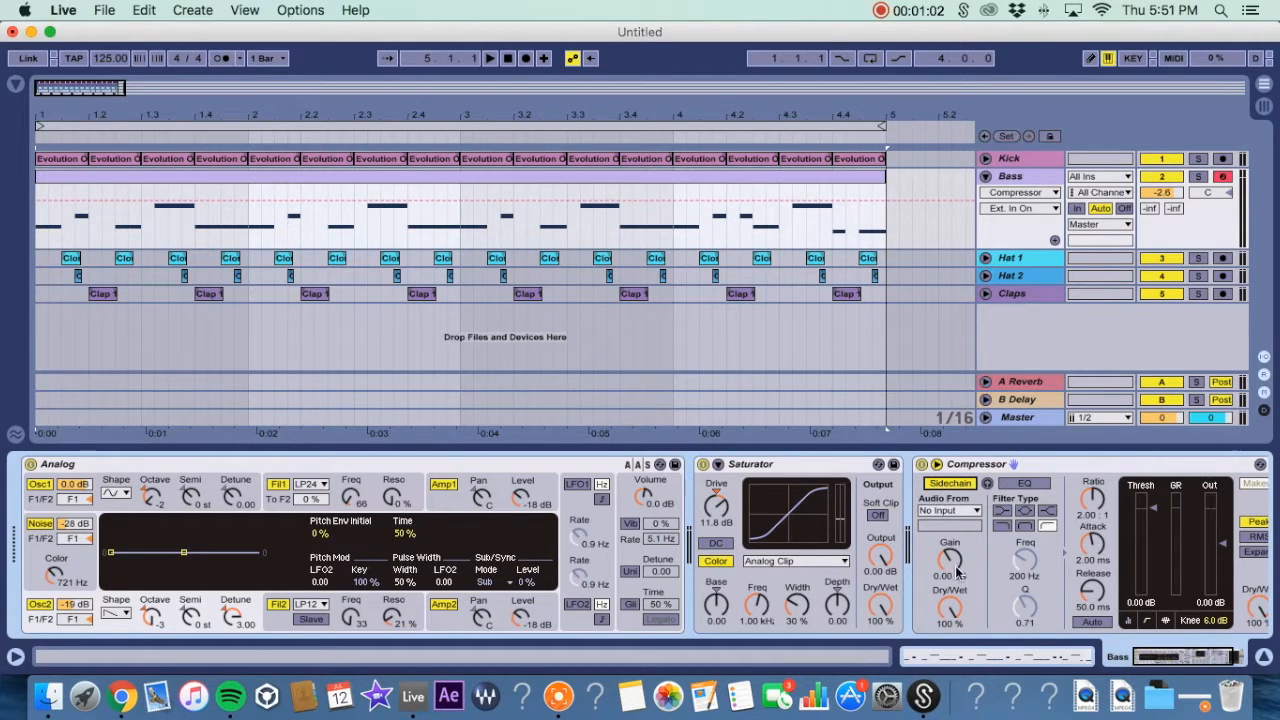
pyautogui.click(960, 512)
pyautogui.click(955, 532)
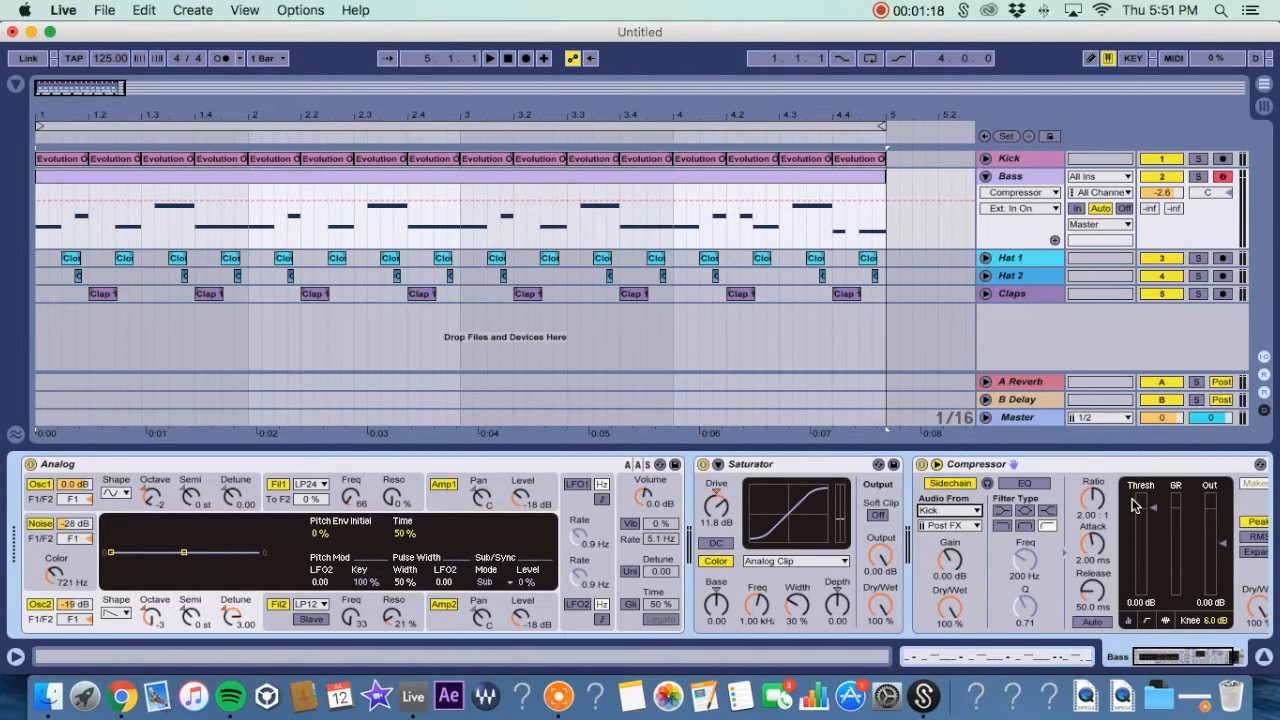
# Lower the compressor threshold to about -21 dB and raise the sidechain gain to 11.2 dB.
pyautogui.moveTo(1150, 512); pyautogui.dragTo(1150, 558)
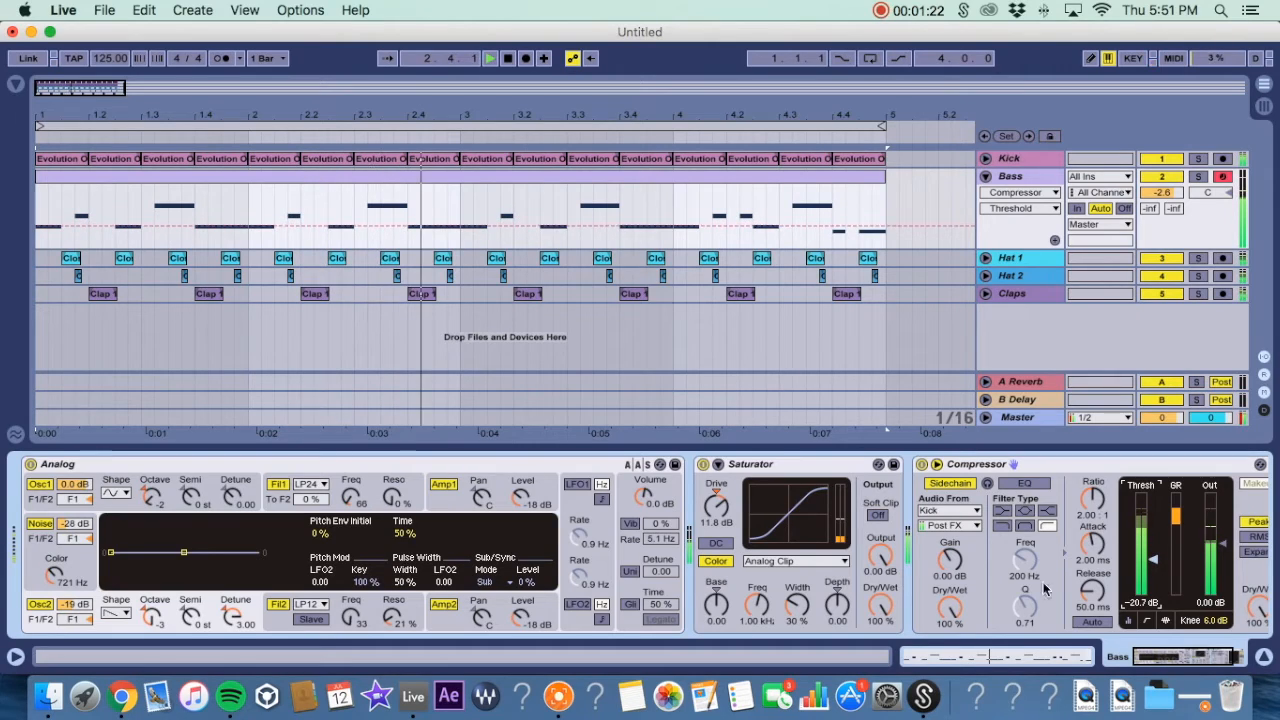
pyautogui.moveTo(968, 578); pyautogui.dragTo(963, 576)
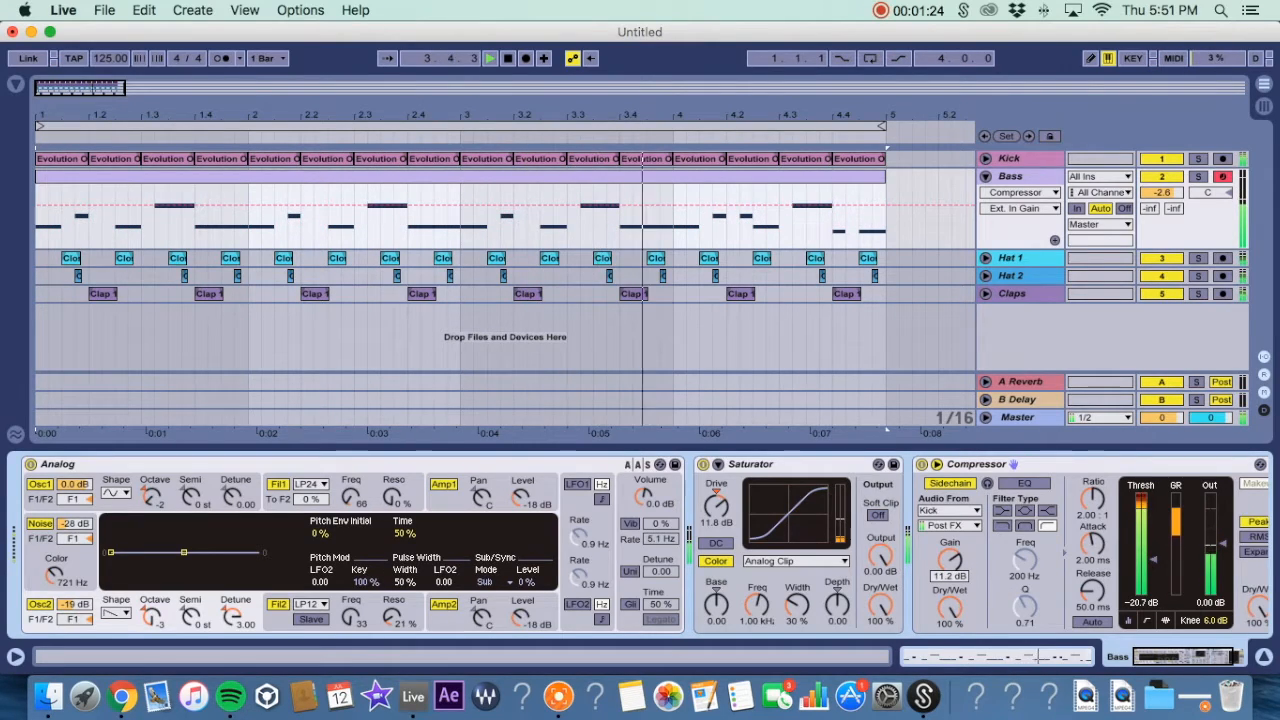
# In Session view, play the loop and compare the bass with the compressor bypassed and enabled.
pyautogui.press('Tab')
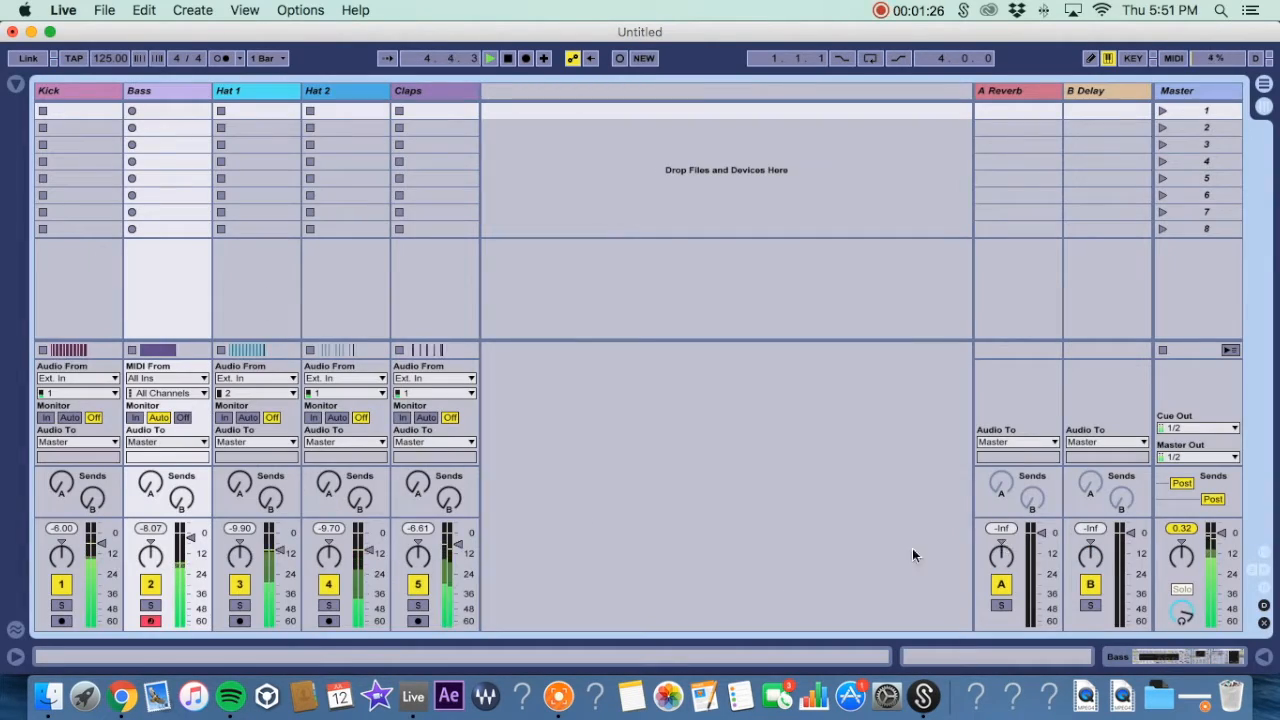
pyautogui.doubleClick(168, 88)
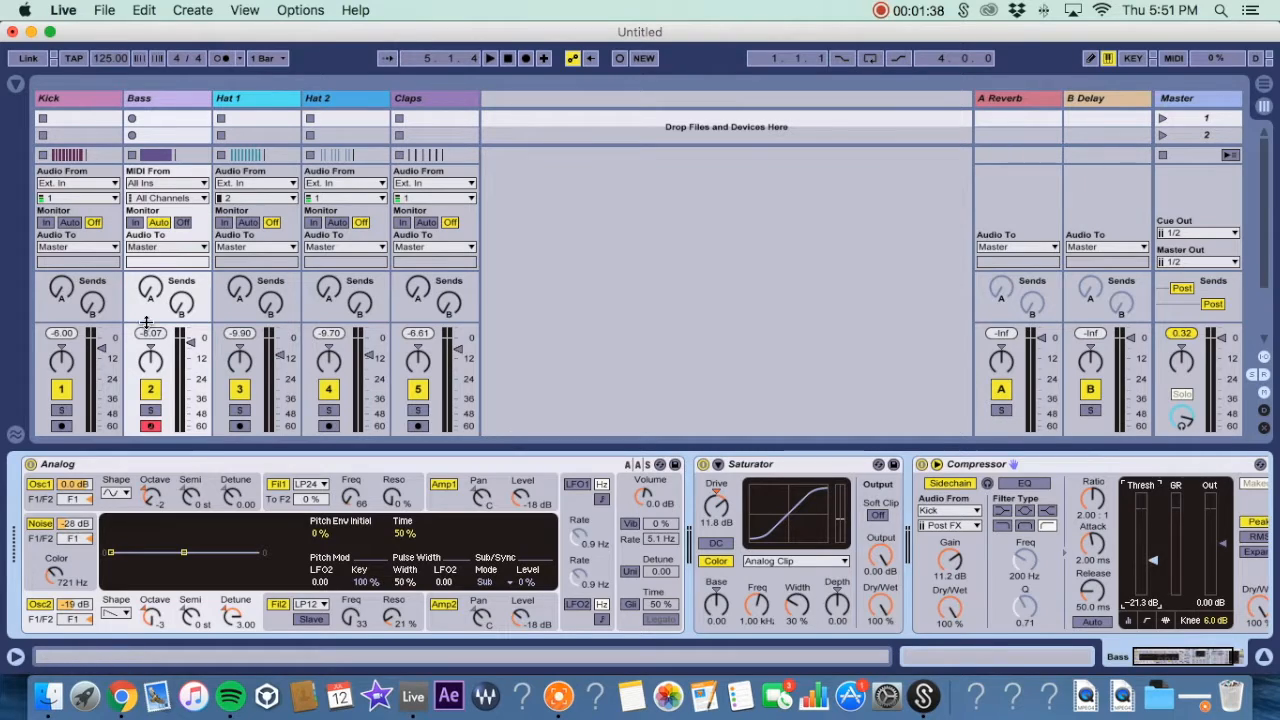
pyautogui.press('space')
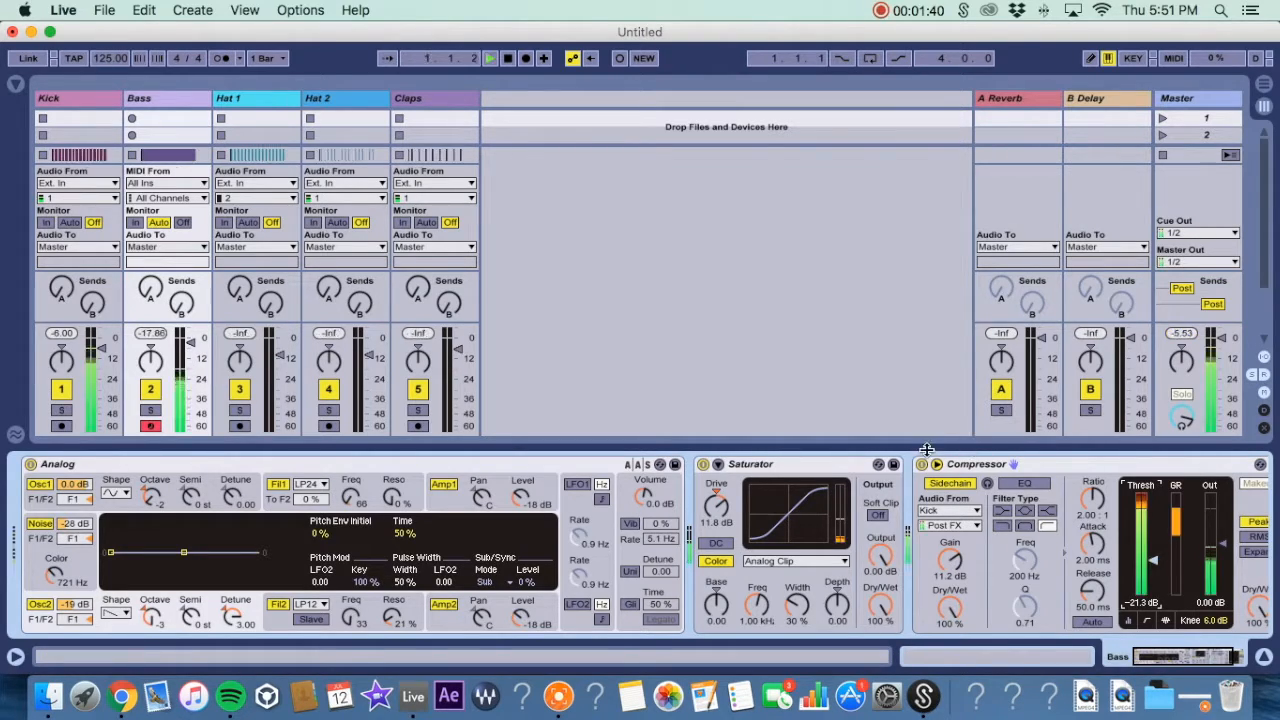
pyautogui.click(921, 465)
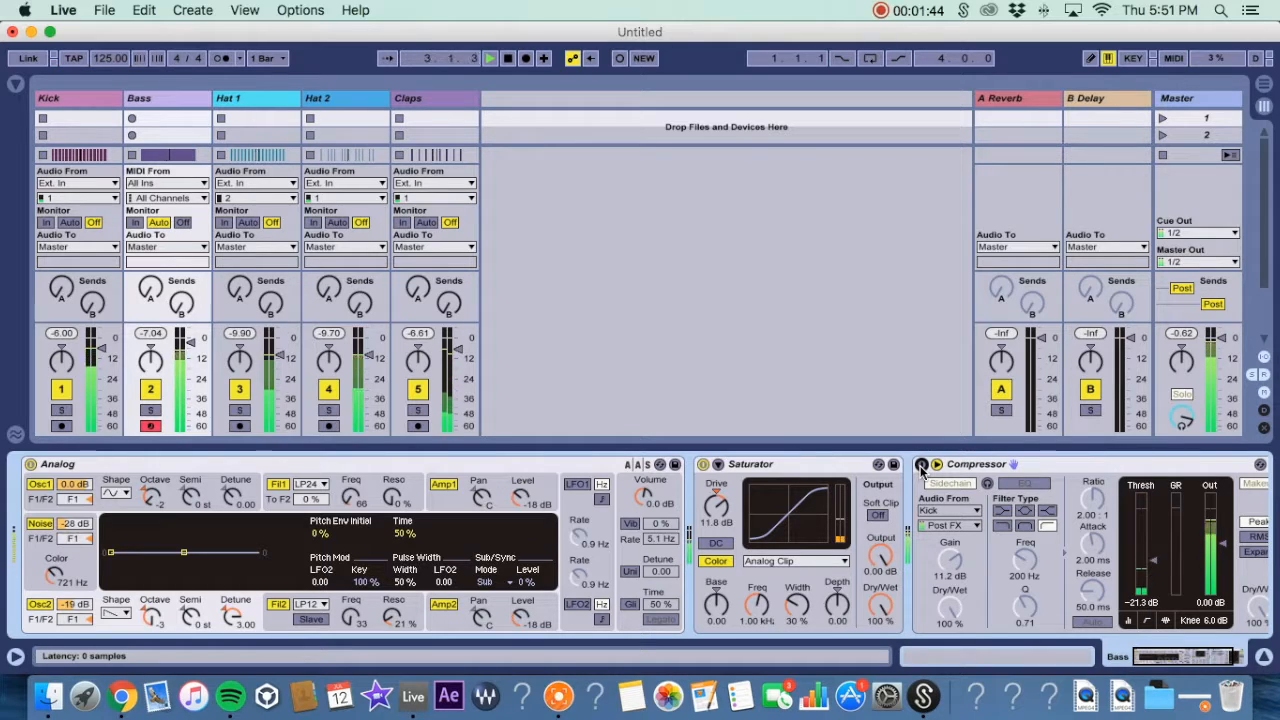
pyautogui.click(921, 465)
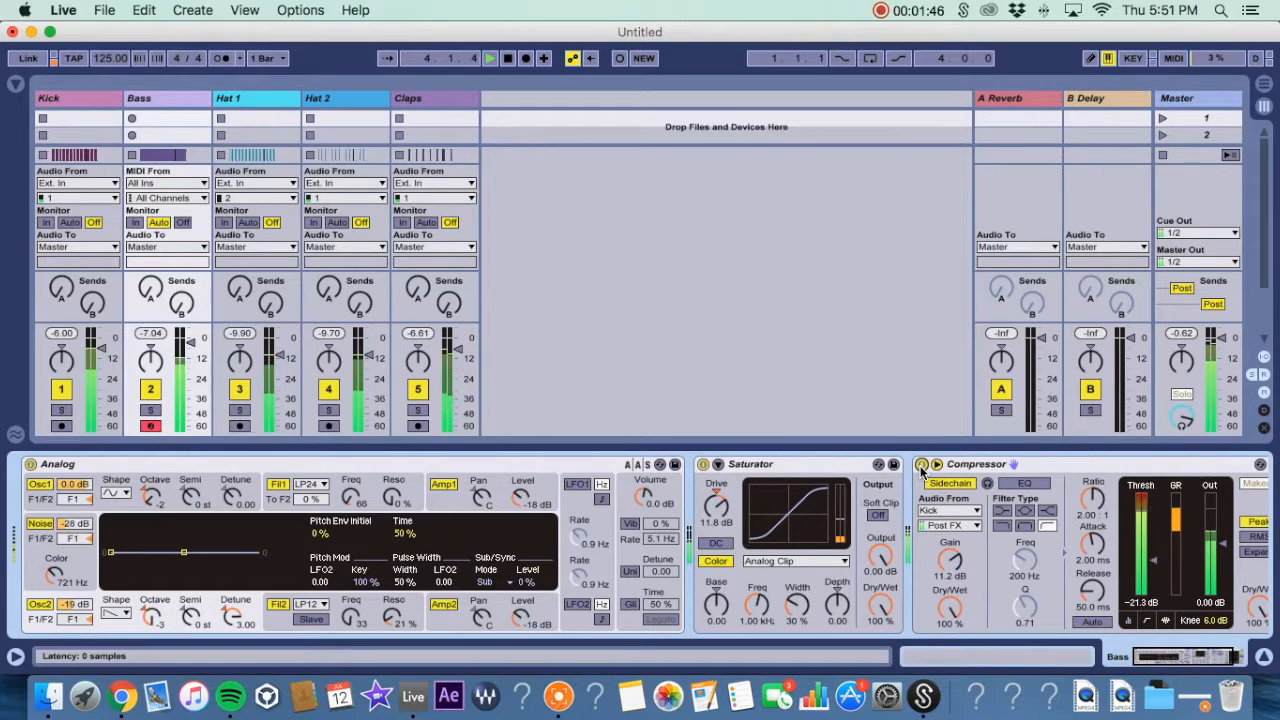
# Delete the Compressor from the Bass track in Arrangement view.
pyautogui.press('Tab')
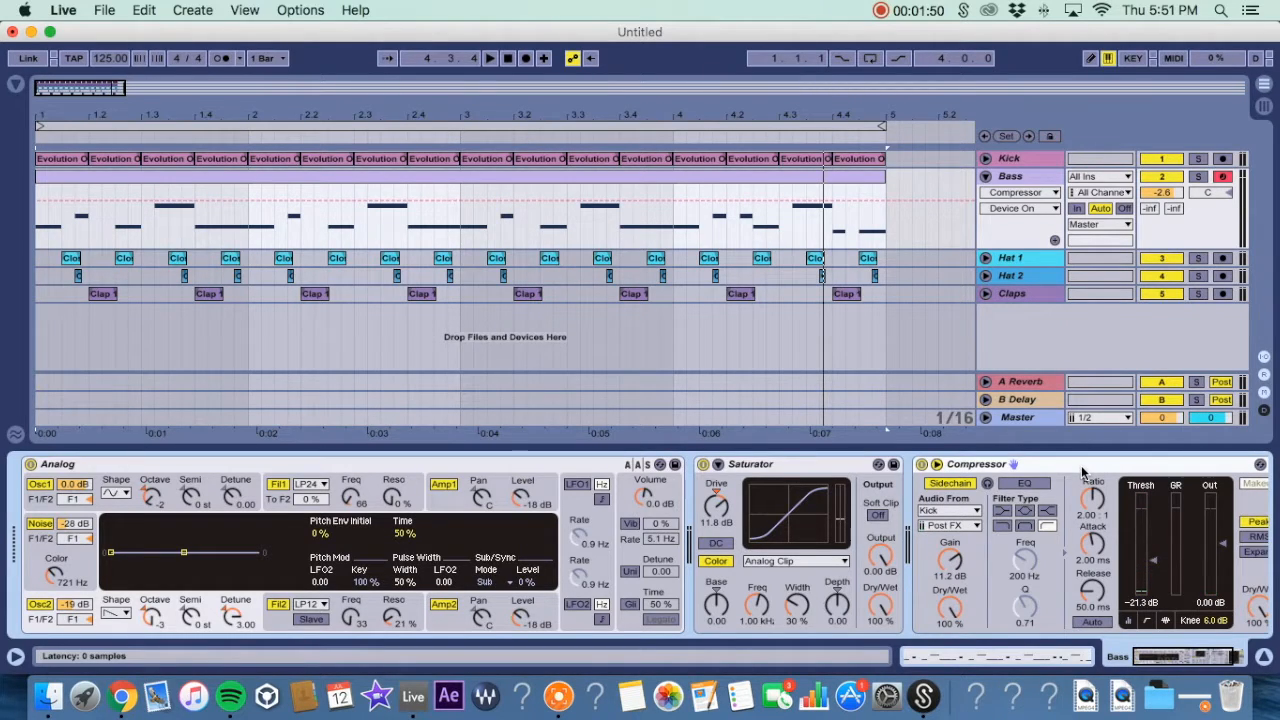
pyautogui.press('Delete')
# Add the LFOTool VST plug-in from the Plug-ins browser to the Bass track's device chain.
pyautogui.click(16, 84)
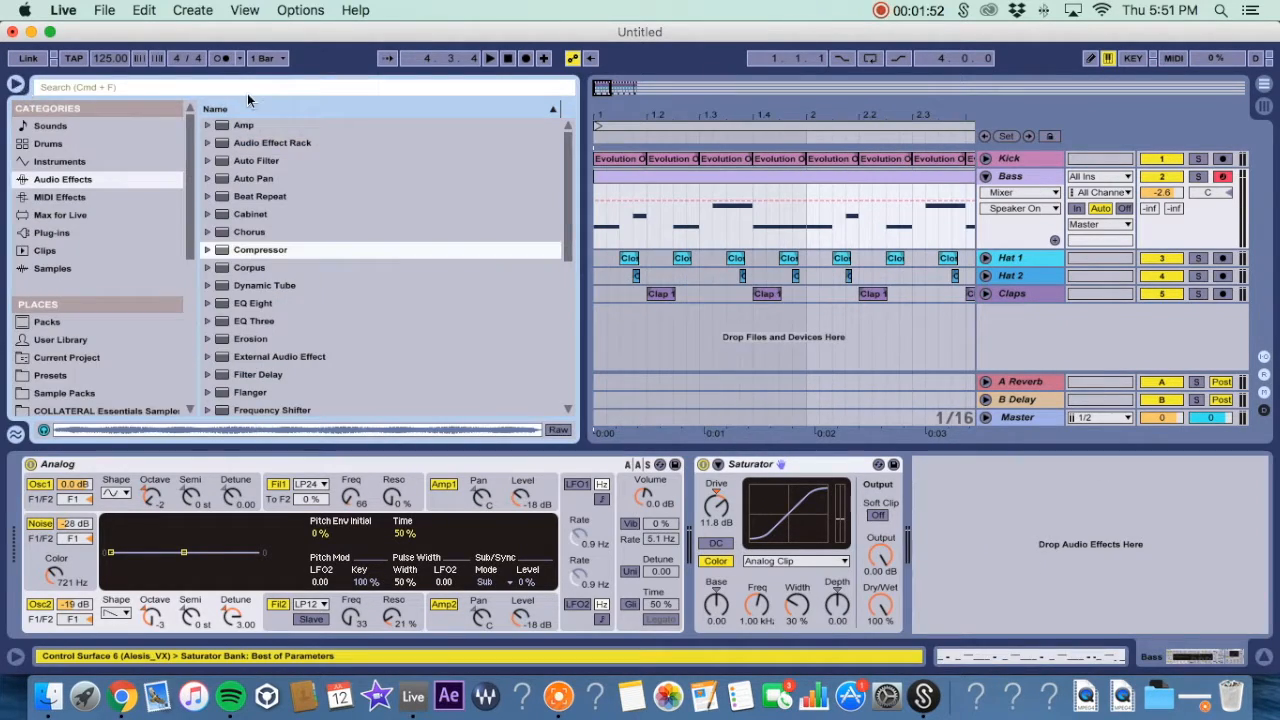
pyautogui.click(52, 232)
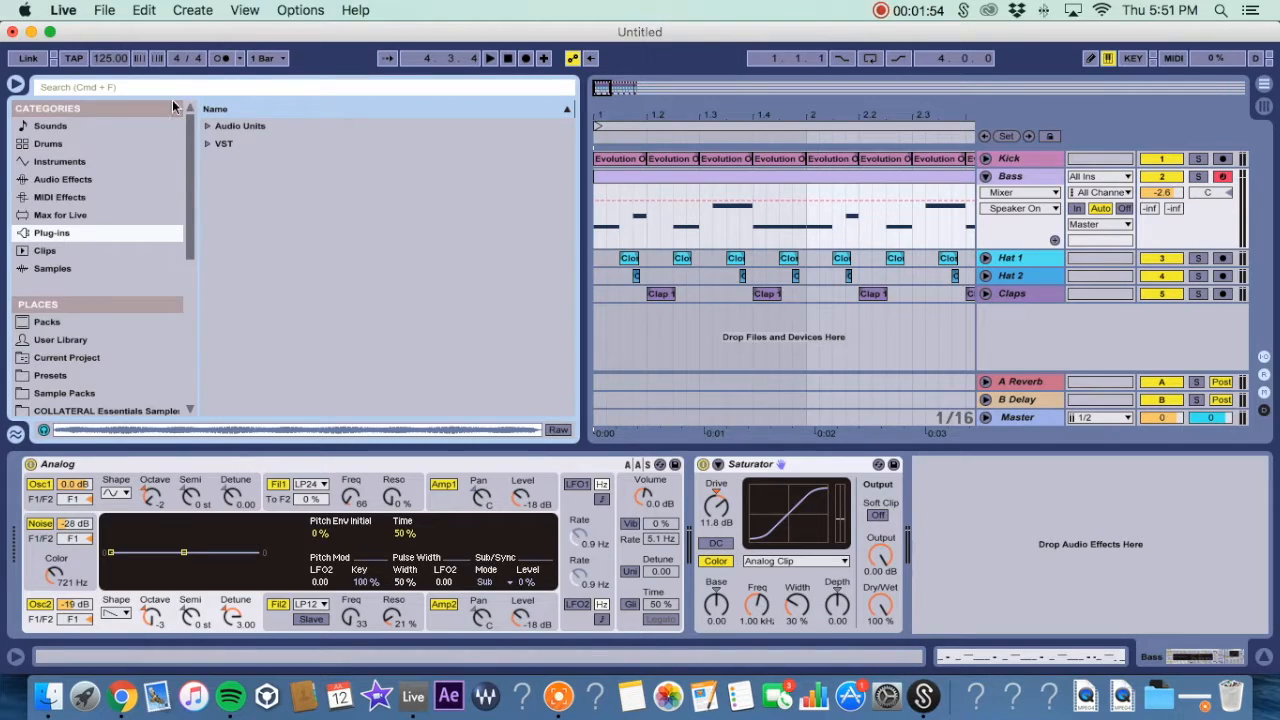
pyautogui.click(209, 145)
pyautogui.scroll(-15, 279, 356)
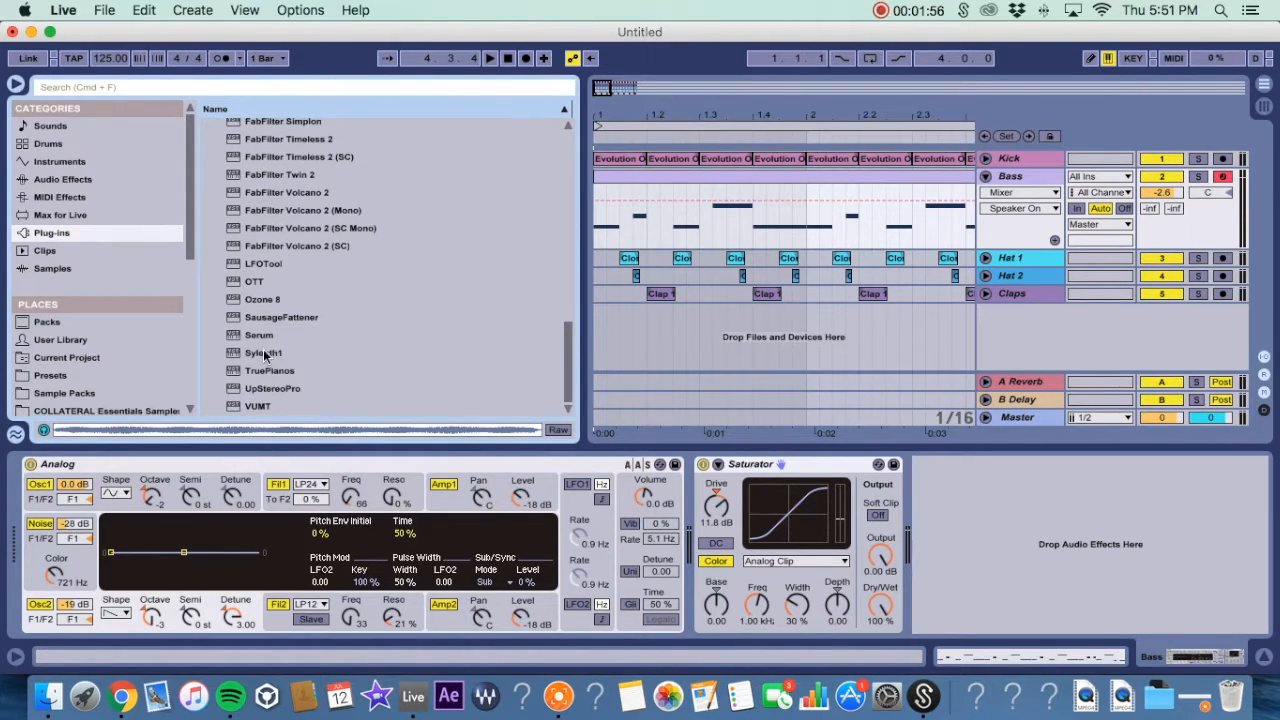
pyautogui.moveTo(258, 264); pyautogui.dragTo(963, 514)
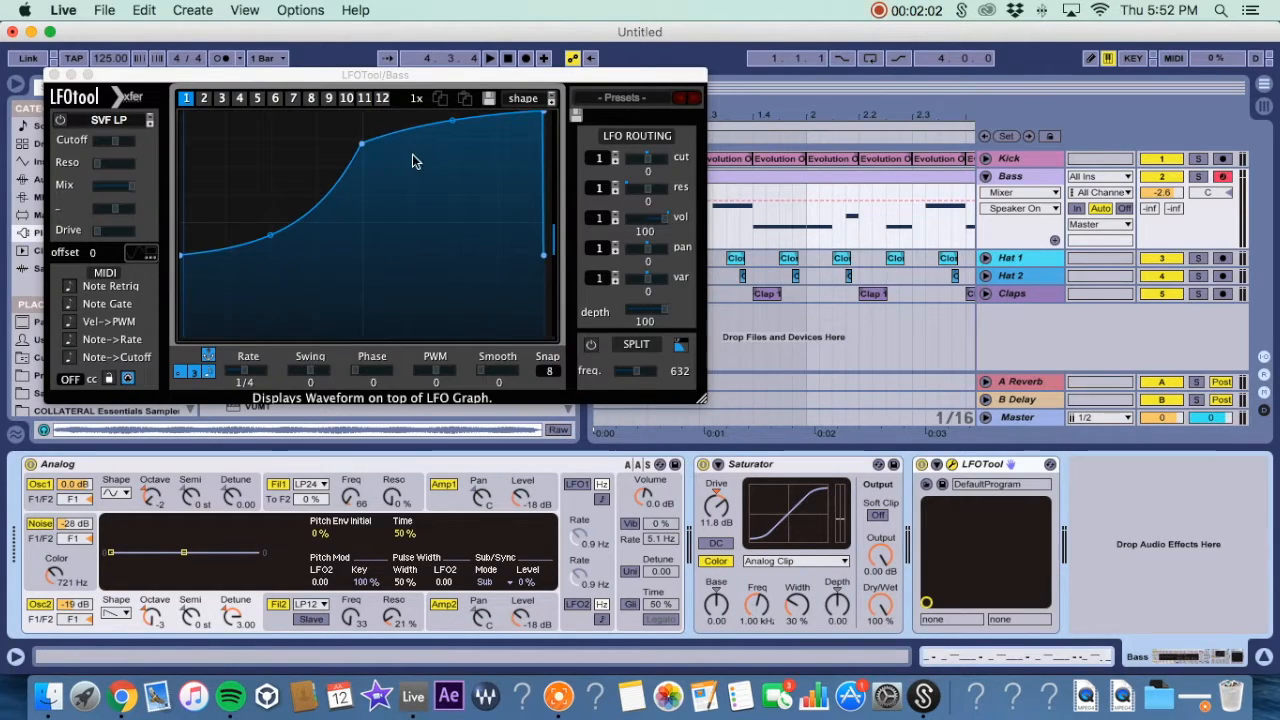
# Reshape the LFOTool curve into a rising ducking shape by moving its breakpoints, and play the loop.
pyautogui.moveTo(360, 137); pyautogui.dragTo(306, 126)
pyautogui.moveTo(180, 257)
pyautogui.mouseDown()
pyautogui.moveTo(160, 388)
pyautogui.moveTo(170, 160)
pyautogui.moveTo(172, 271)
pyautogui.moveTo(171, 194)
pyautogui.moveTo(172, 240)
pyautogui.mouseUp()
pyautogui.moveTo(306, 127); pyautogui.dragTo(333, 131)
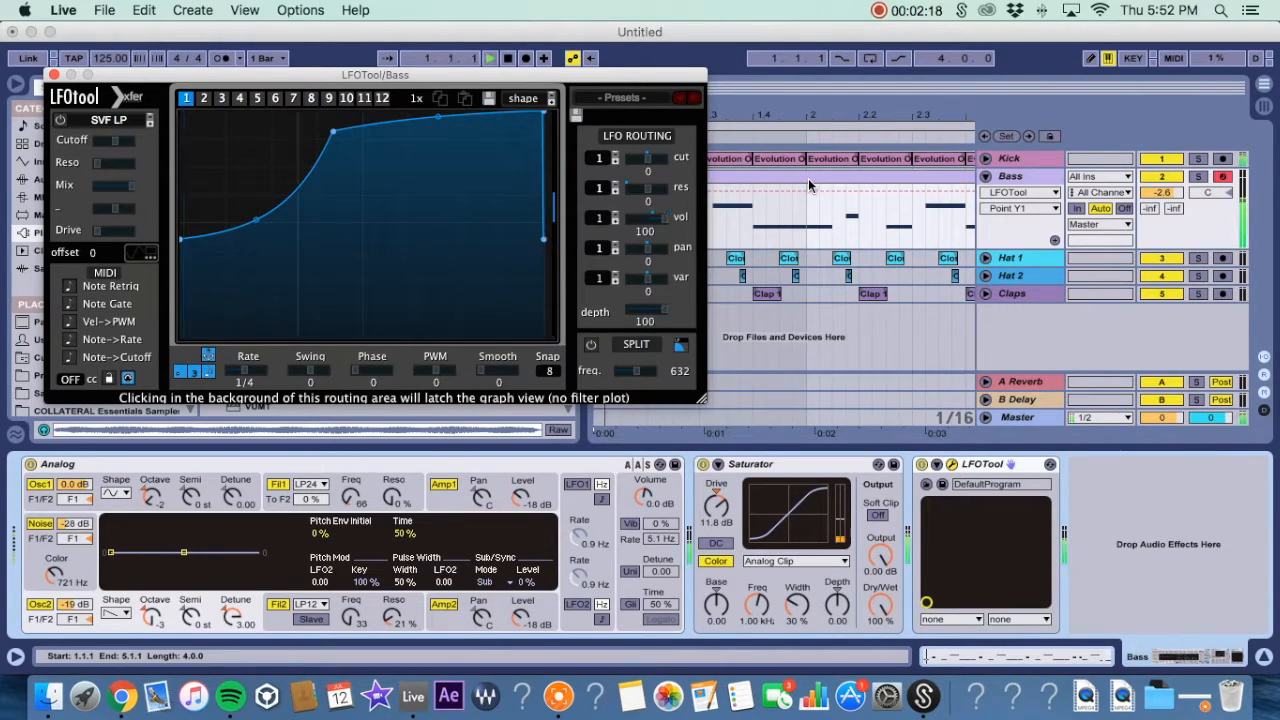
pyautogui.press('space')
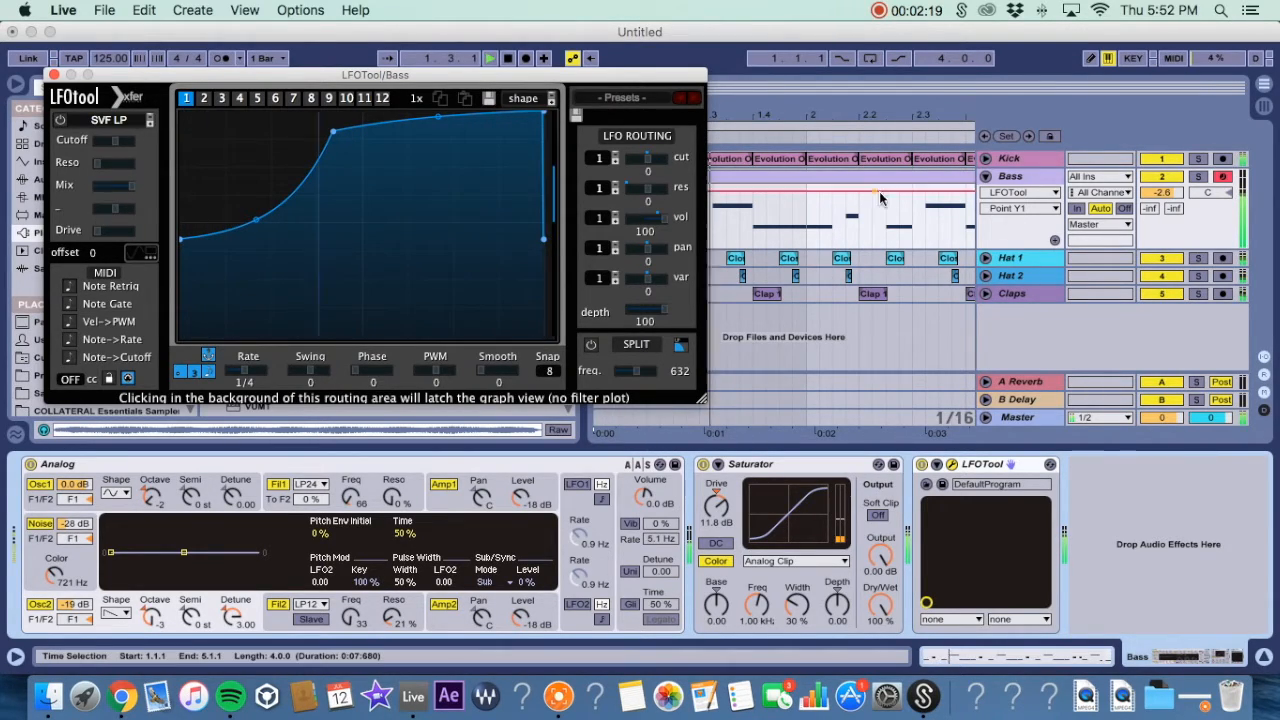
pyautogui.click(1019, 177)
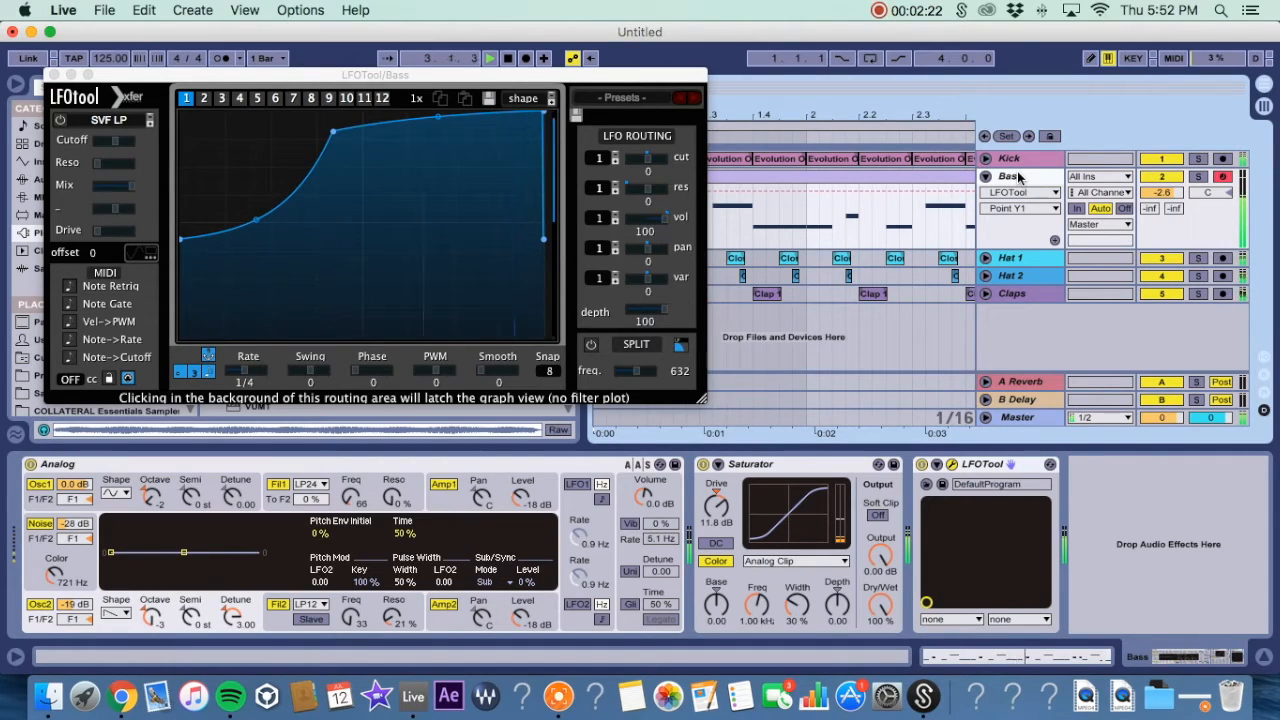
# Lower the curve's first breakpoint and close the LFOTool window.
pyautogui.moveTo(181, 240); pyautogui.dragTo(182, 263)
pyautogui.moveTo(133, 78); pyautogui.dragTo(487, 80)
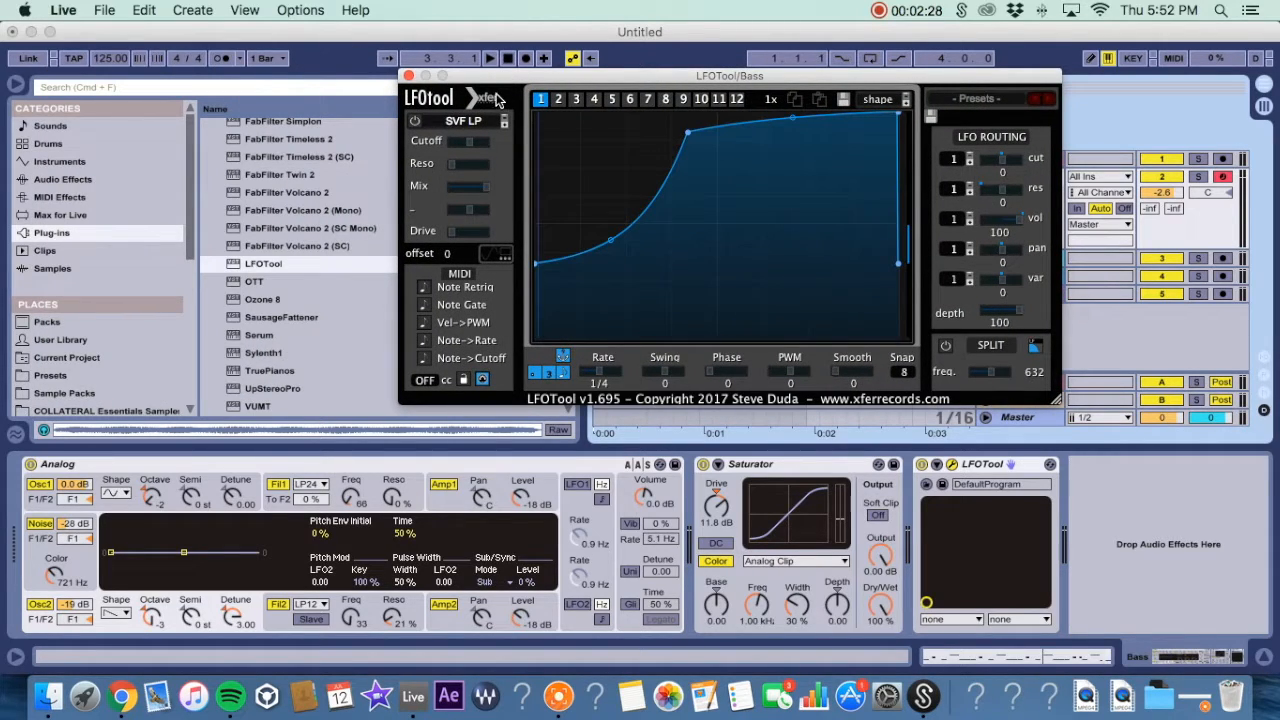
pyautogui.click(408, 76)
# Reopen the LFOTool editor from Session view and start playback.
pyautogui.press('Tab')
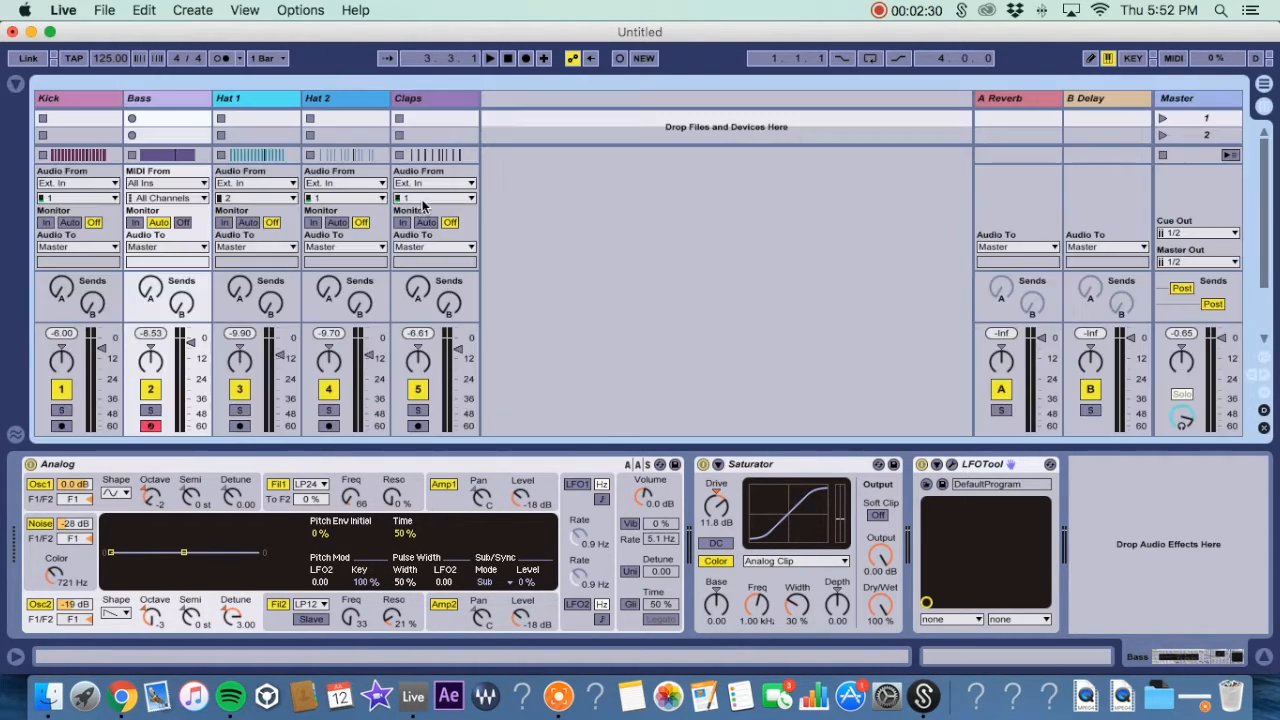
pyautogui.click(952, 464)
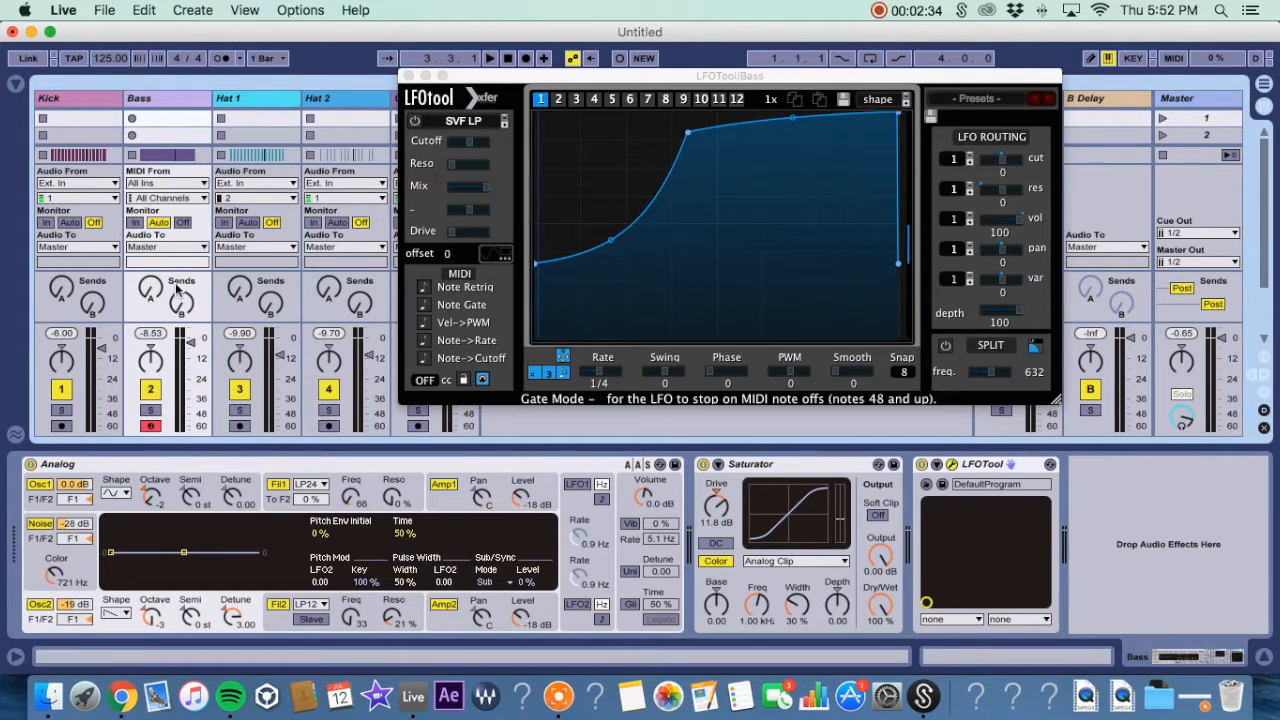
pyautogui.press('space')
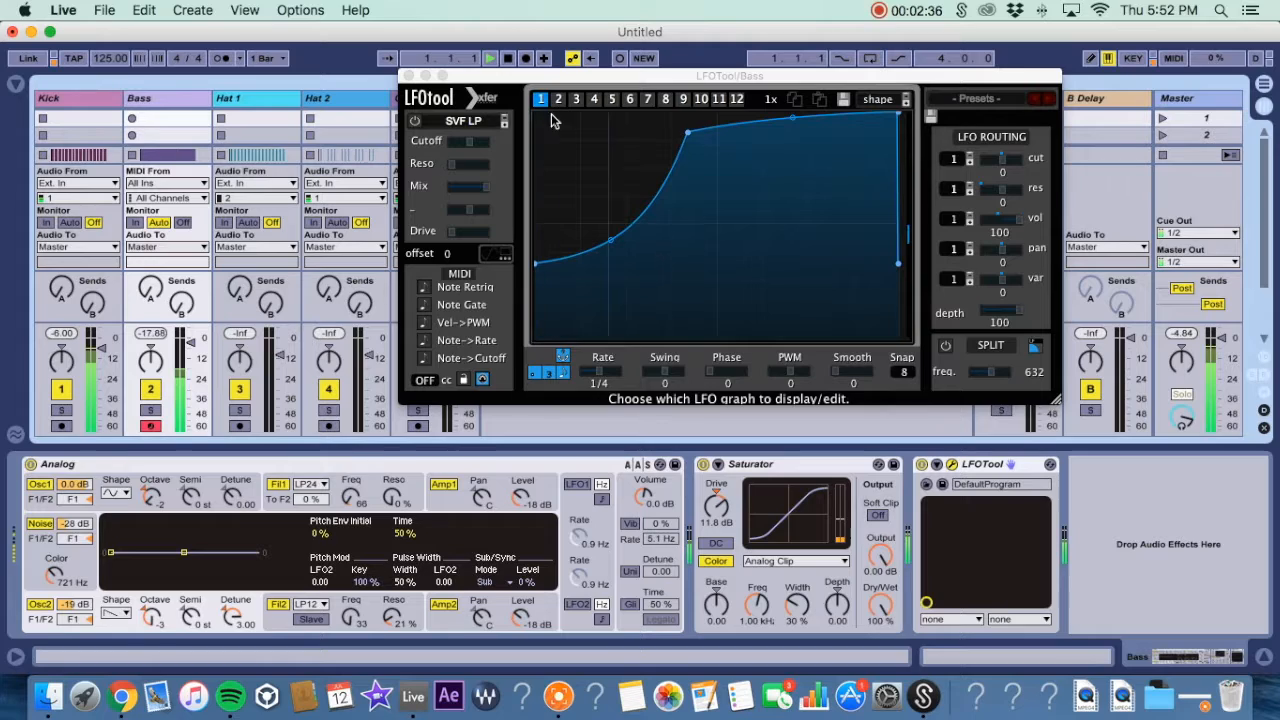
# Drag the curve's first breakpoint to the bottom and compare LFOTool bypassed and enabled.
pyautogui.moveTo(537, 263); pyautogui.dragTo(531, 391)
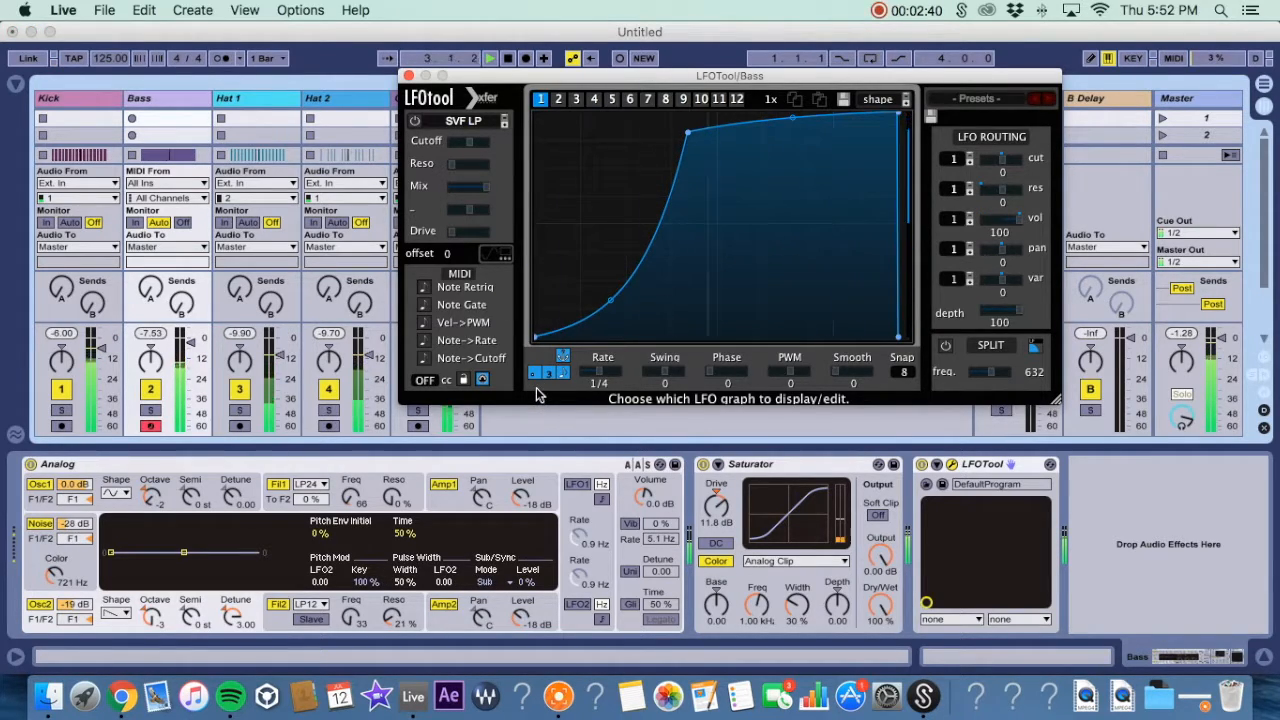
pyautogui.click(920, 464)
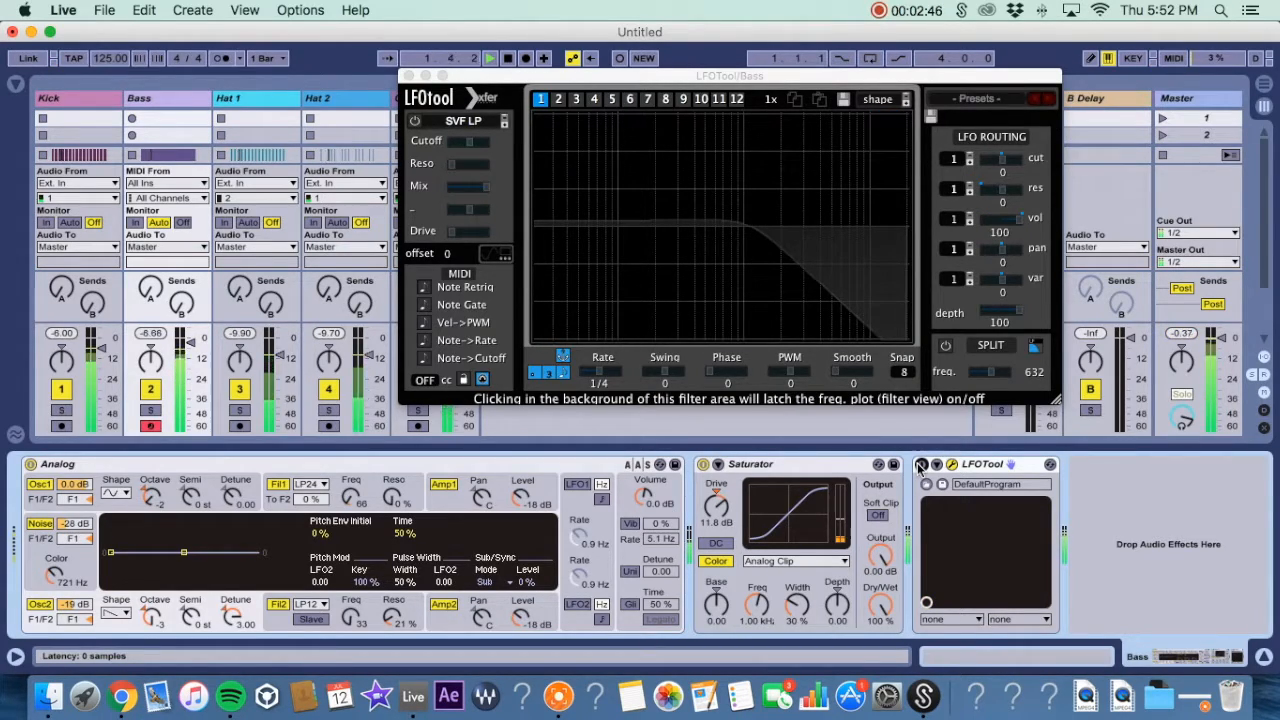
pyautogui.click(920, 464)
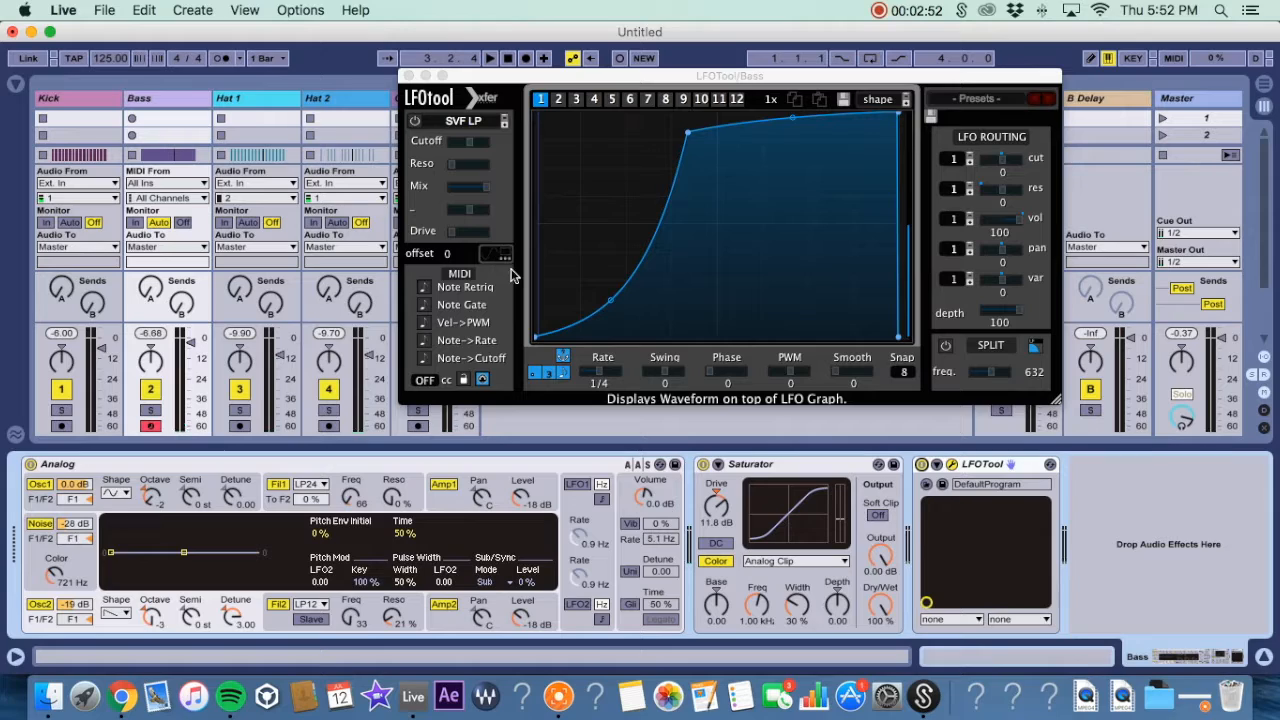
# Adjust the curve's rising breakpoints further and close the LFOTool window.
pyautogui.moveTo(535, 341); pyautogui.dragTo(591, 177)
pyautogui.moveTo(897, 119); pyautogui.dragTo(717, 191)
pyautogui.click(408, 75)
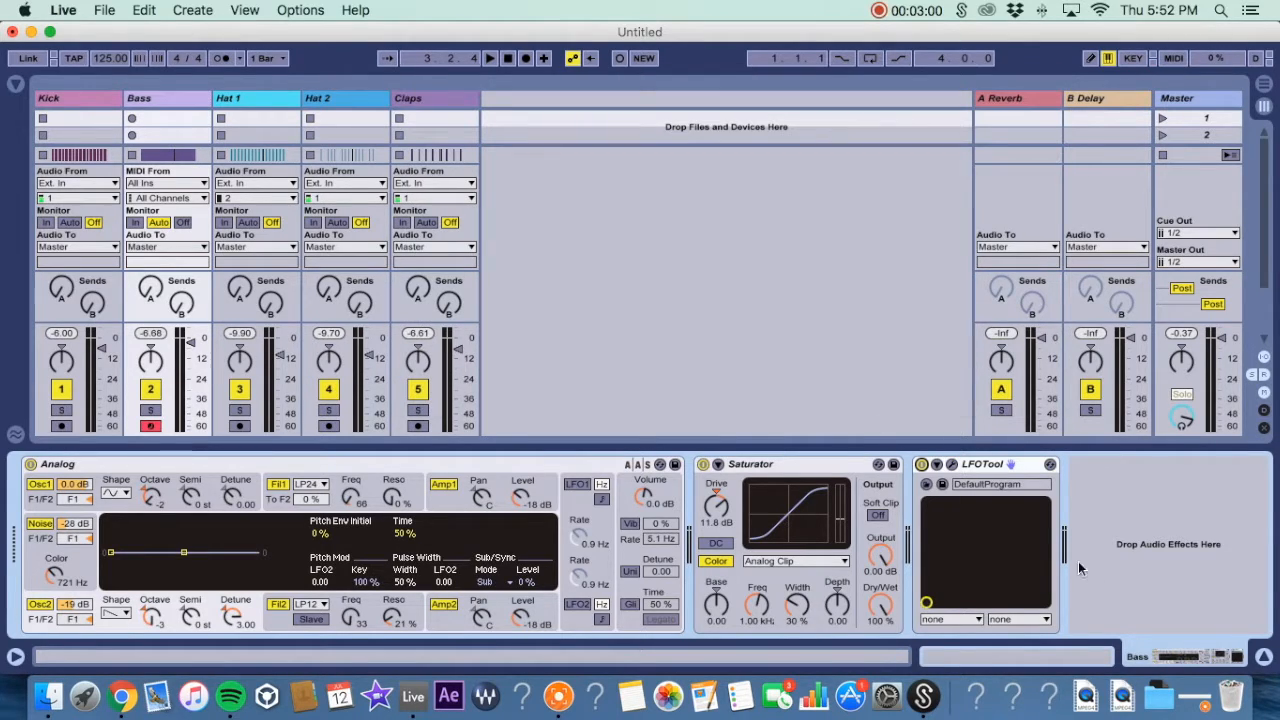
# Delete LFOTool from the Bass track and return to Arrangement view.
pyautogui.click(992, 460)
pyautogui.press('Delete')
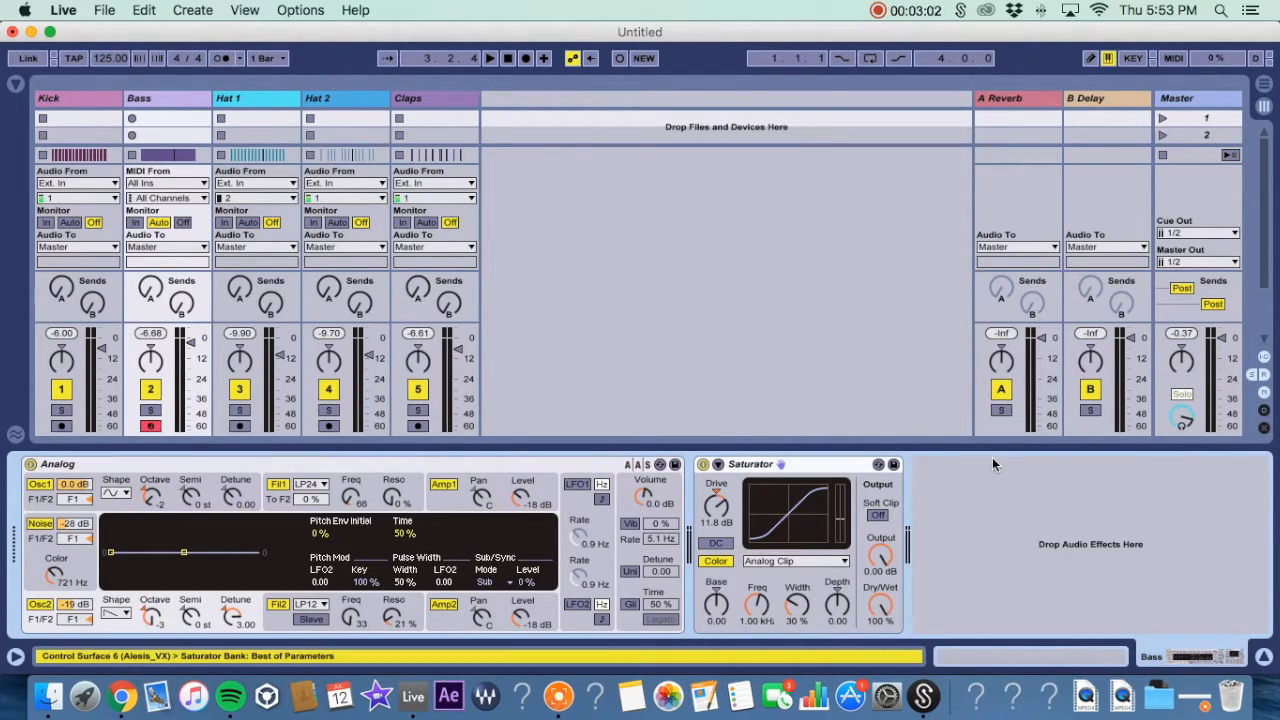
pyautogui.press('Tab')
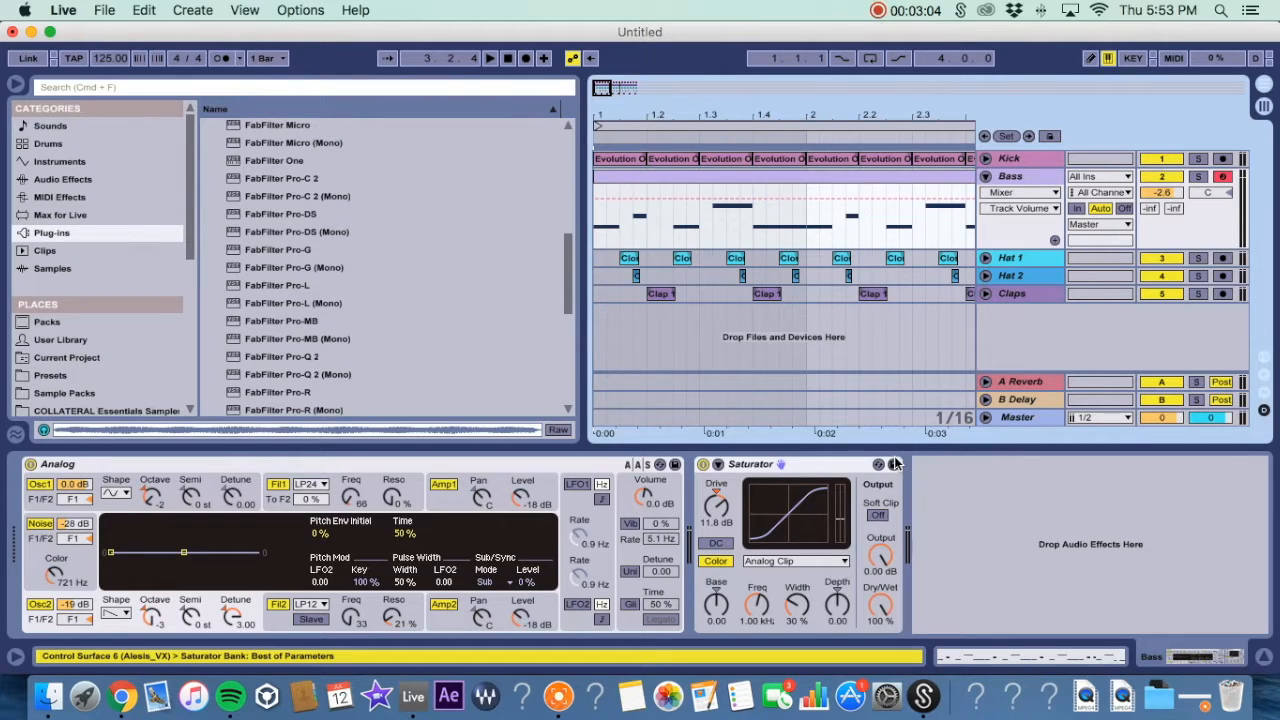
# Unfold the Kick track and switch its lane to show clip Fades.
pyautogui.click(16, 88)
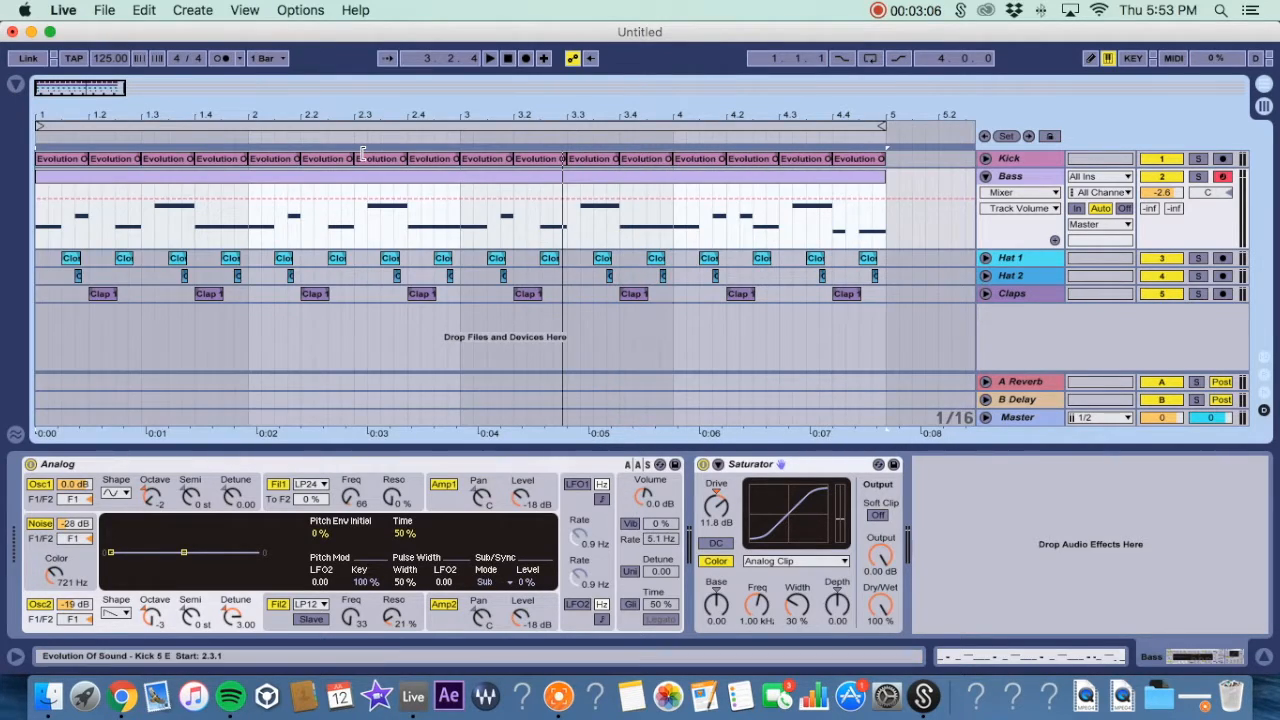
pyautogui.moveTo(72, 114)
pyautogui.mouseDown()
pyautogui.moveTo(82, 200)
pyautogui.moveTo(86, 114)
pyautogui.mouseUp()
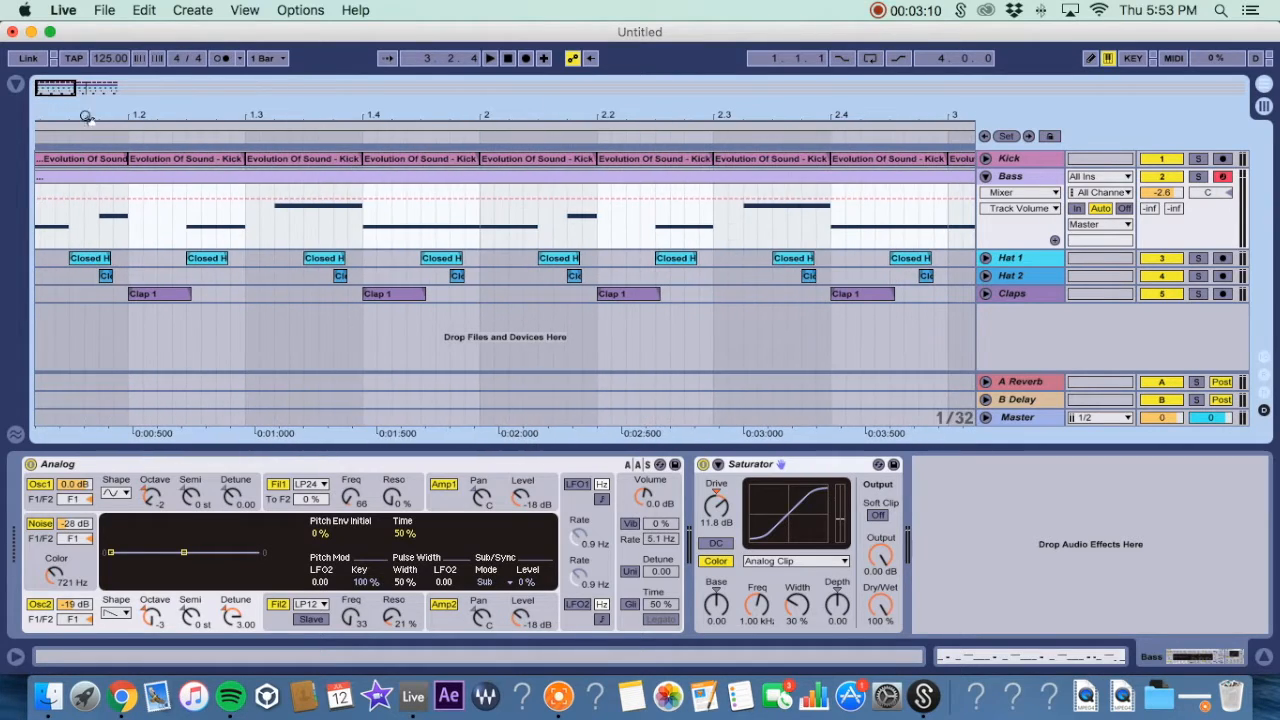
pyautogui.click(1040, 192)
pyautogui.click(1012, 249)
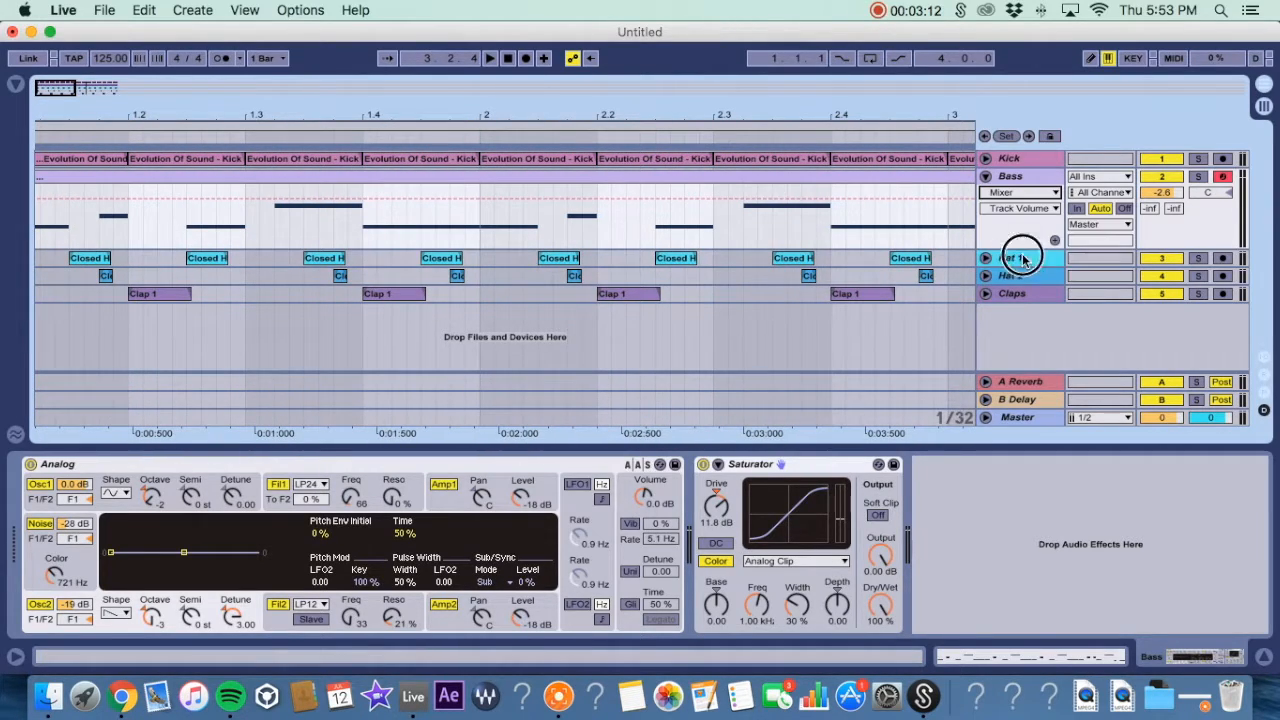
pyautogui.moveTo(40, 116); pyautogui.dragTo(132, 185)
pyautogui.click(985, 160)
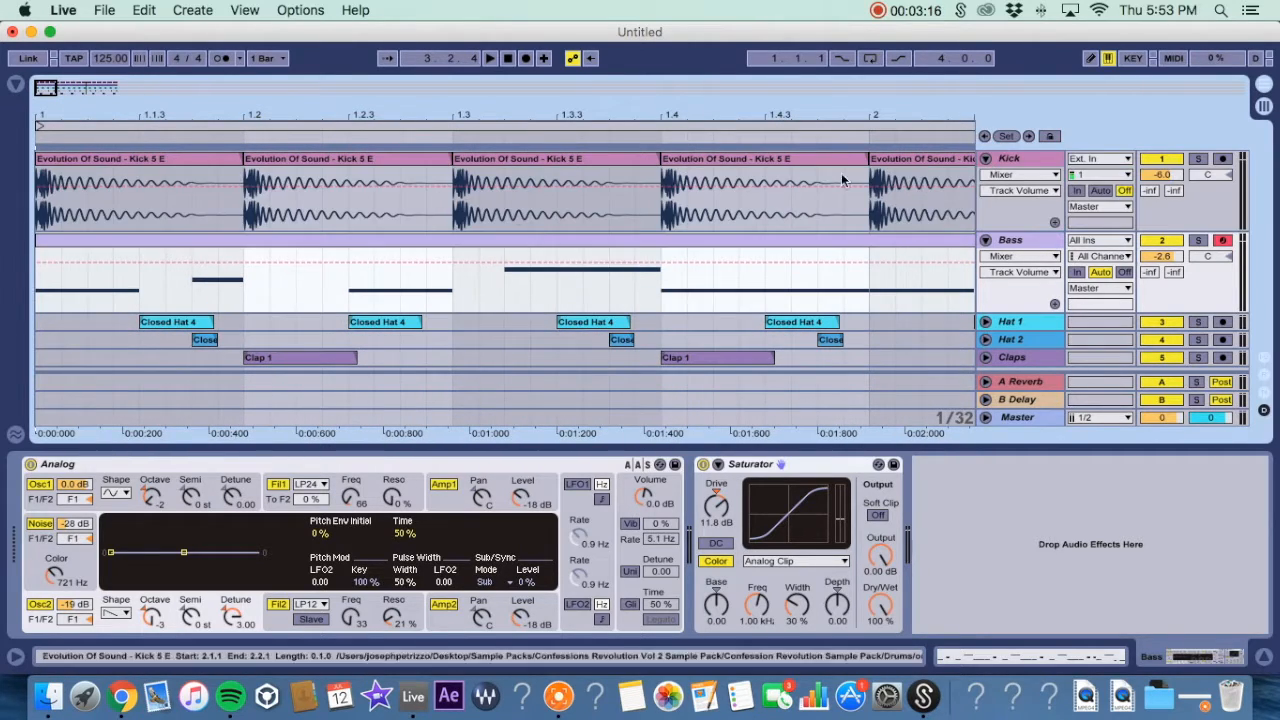
pyautogui.moveTo(55, 121); pyautogui.dragTo(55, 182)
pyautogui.hscroll(-1, 225, 229)
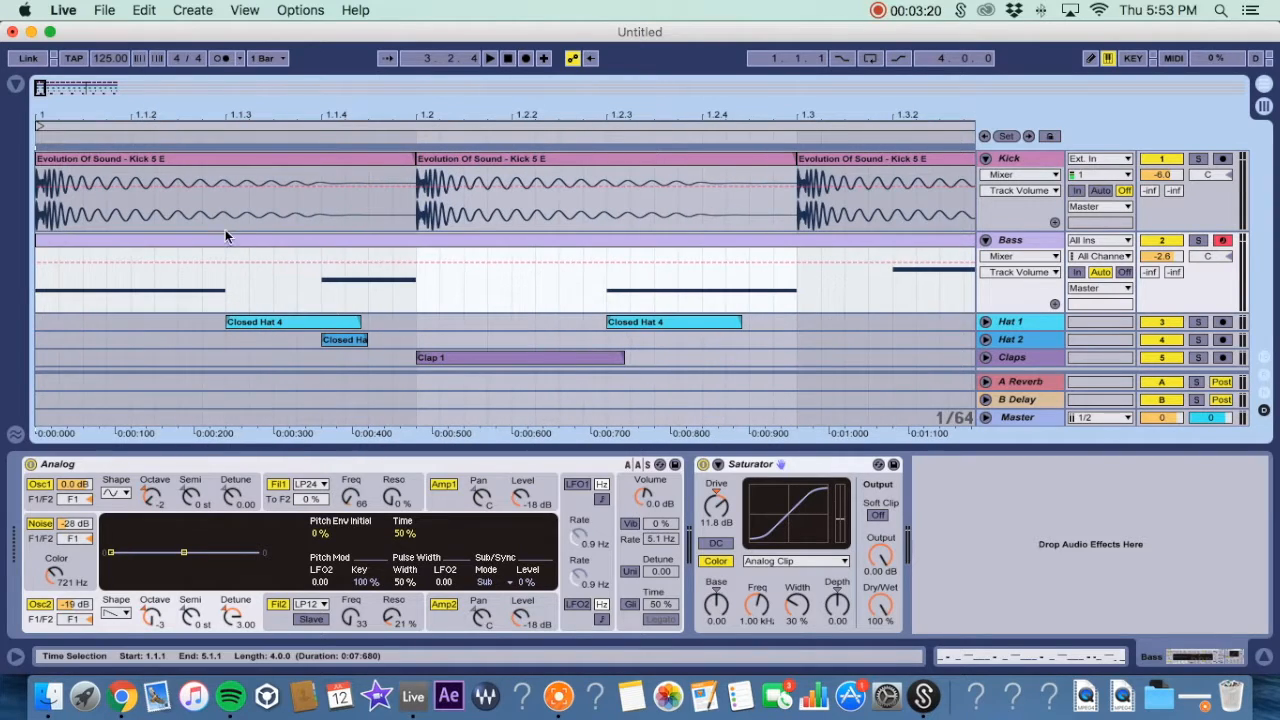
pyautogui.click(1016, 192)
pyautogui.click(1014, 196)
pyautogui.click(1010, 176)
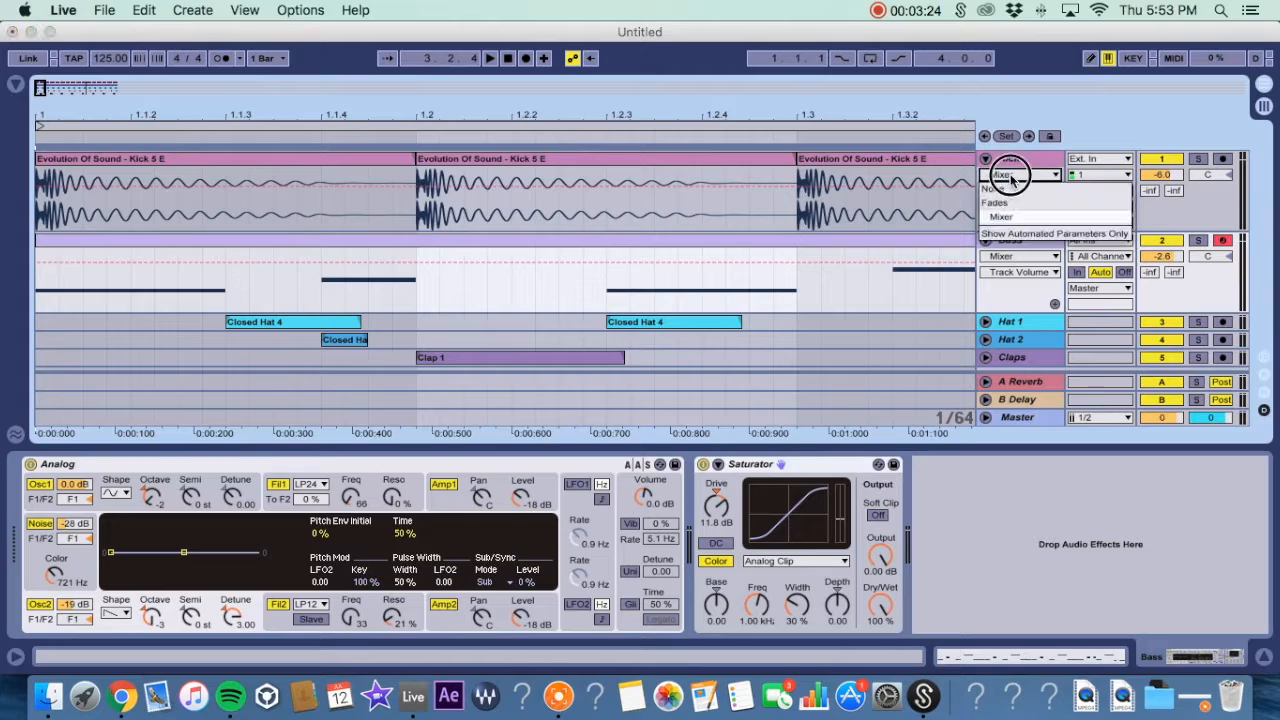
pyautogui.click(1000, 206)
# Delete the second kick clip and stretch the first kick clip's fade-out across its whole length with a curve.
pyautogui.click(450, 160)
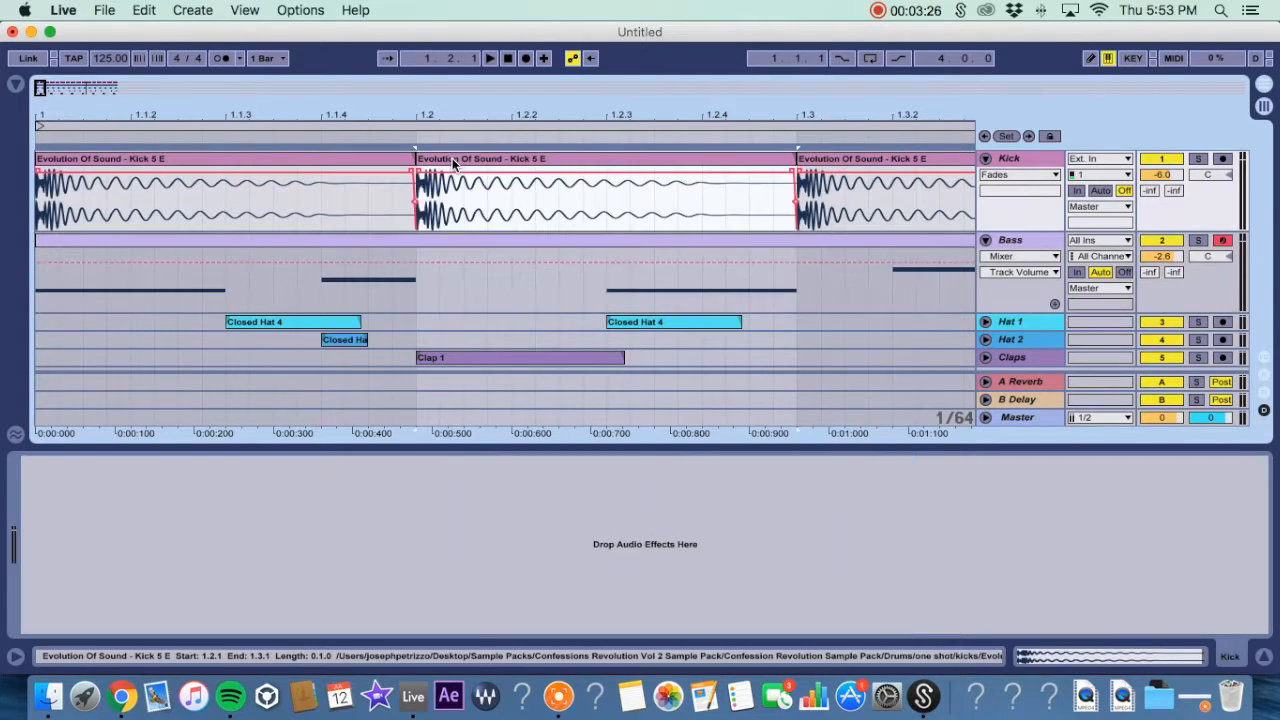
pyautogui.press('Delete')
pyautogui.moveTo(410, 175); pyautogui.dragTo(40, 175)
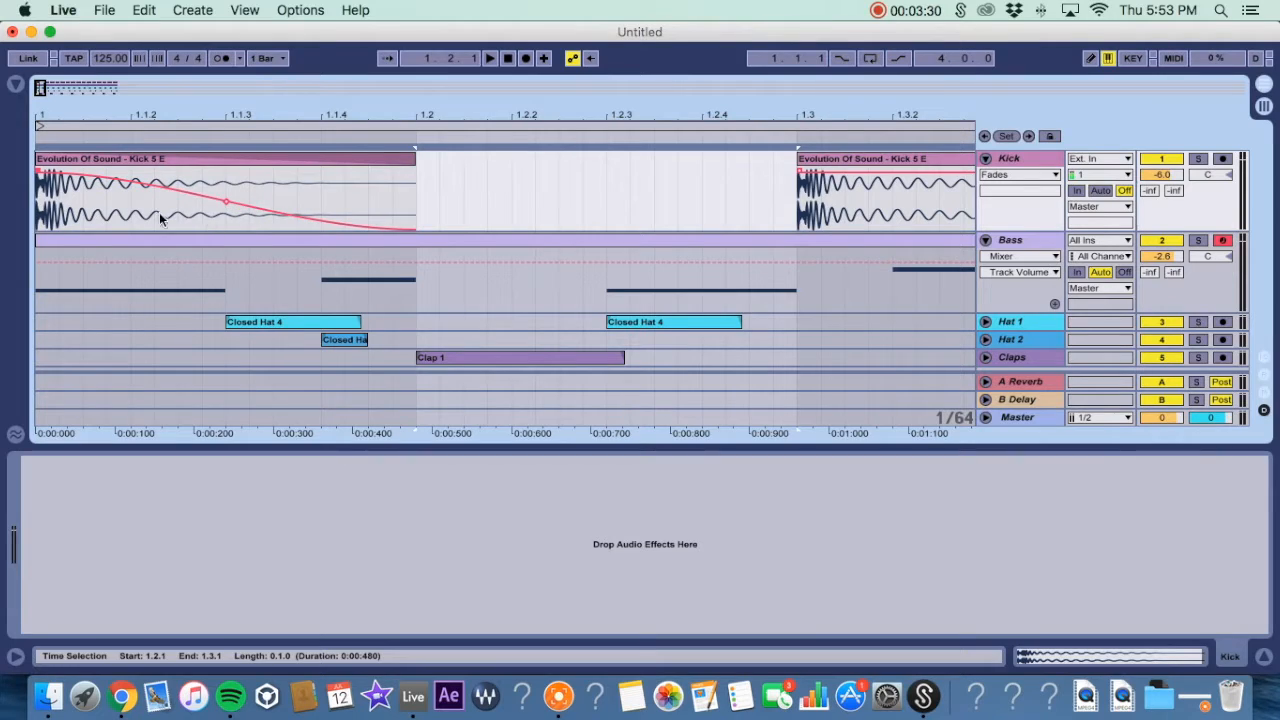
pyautogui.moveTo(226, 210); pyautogui.dragTo(206, 270)
# Duplicate the faded kick clip seven times to fill the first four bars.
pyautogui.moveTo(391, 107); pyautogui.dragTo(391, 43)
pyautogui.click(41, 166)
pyautogui.press('super+d')
pyautogui.press('super+d')
pyautogui.press('super+d')
pyautogui.press('super+d')
pyautogui.press('super+d')
pyautogui.press('super+d')
pyautogui.press('super+d')
pyautogui.press('super+d')
pyautogui.press('super+d')
pyautogui.press('super+d')
pyautogui.press('super+d')
pyautogui.press('super+d')
pyautogui.press('super+d')
pyautogui.press('super+d')
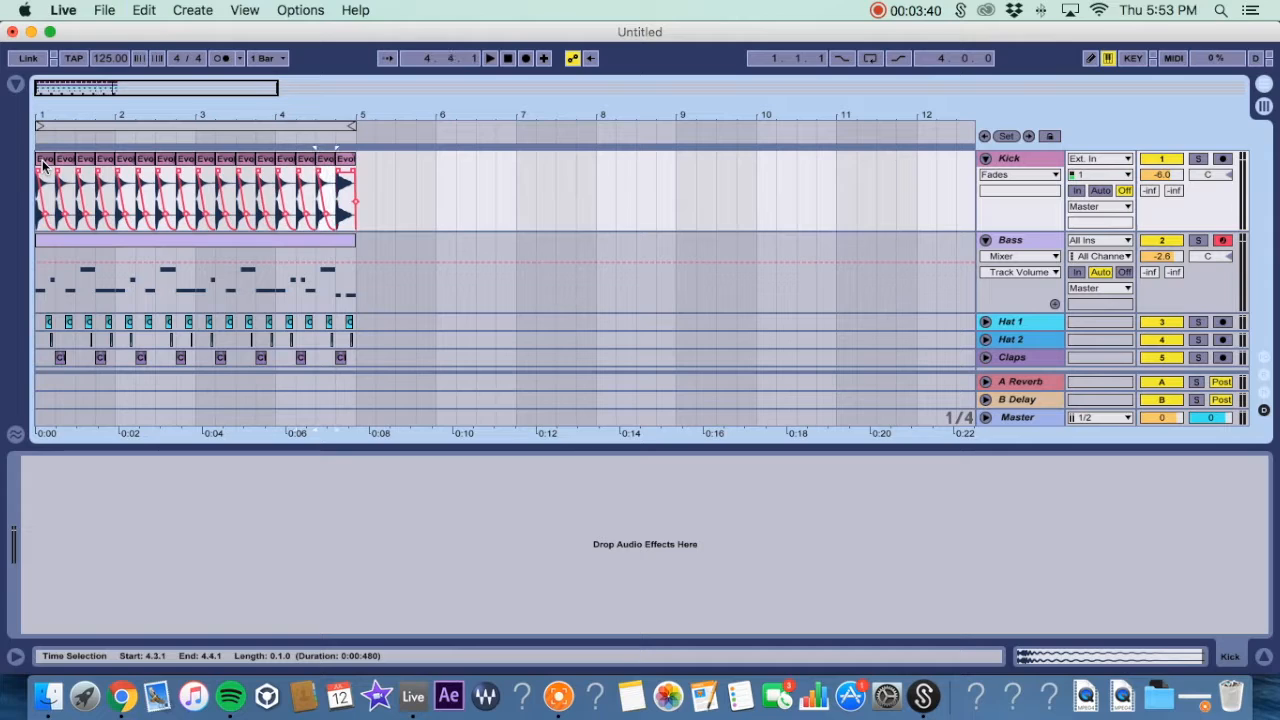
pyautogui.press('super+d')
pyautogui.moveTo(46, 114); pyautogui.dragTo(46, 160)
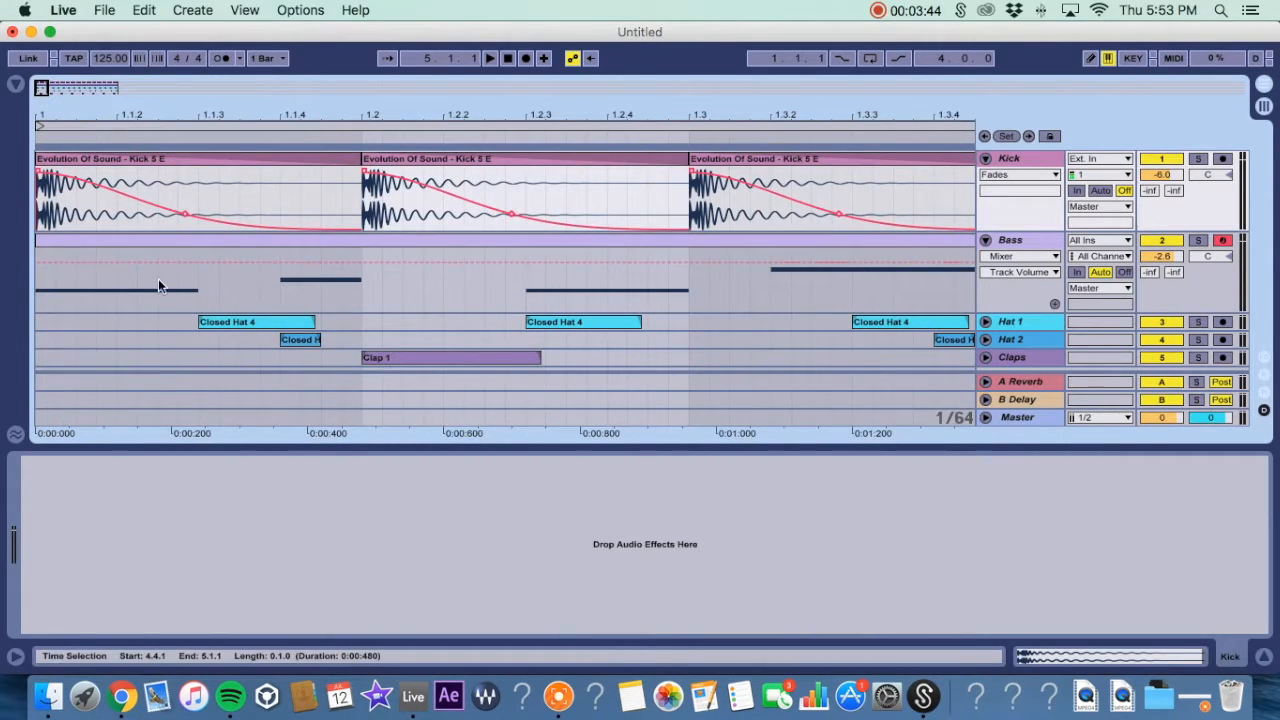
# Unfold the Bass track and draw a curved Track Volume ramp rising from low at bar 1 to full at beat 1.2.
pyautogui.click(985, 240)
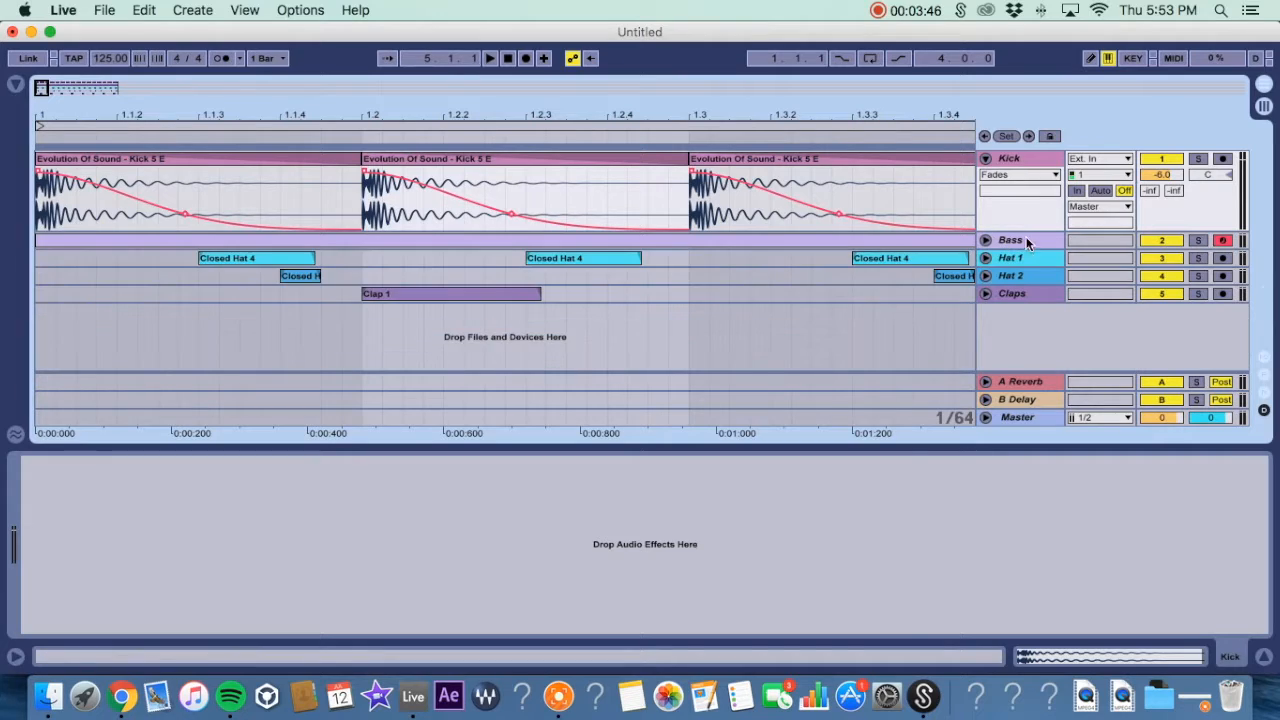
pyautogui.click(1024, 240)
pyautogui.click(985, 240)
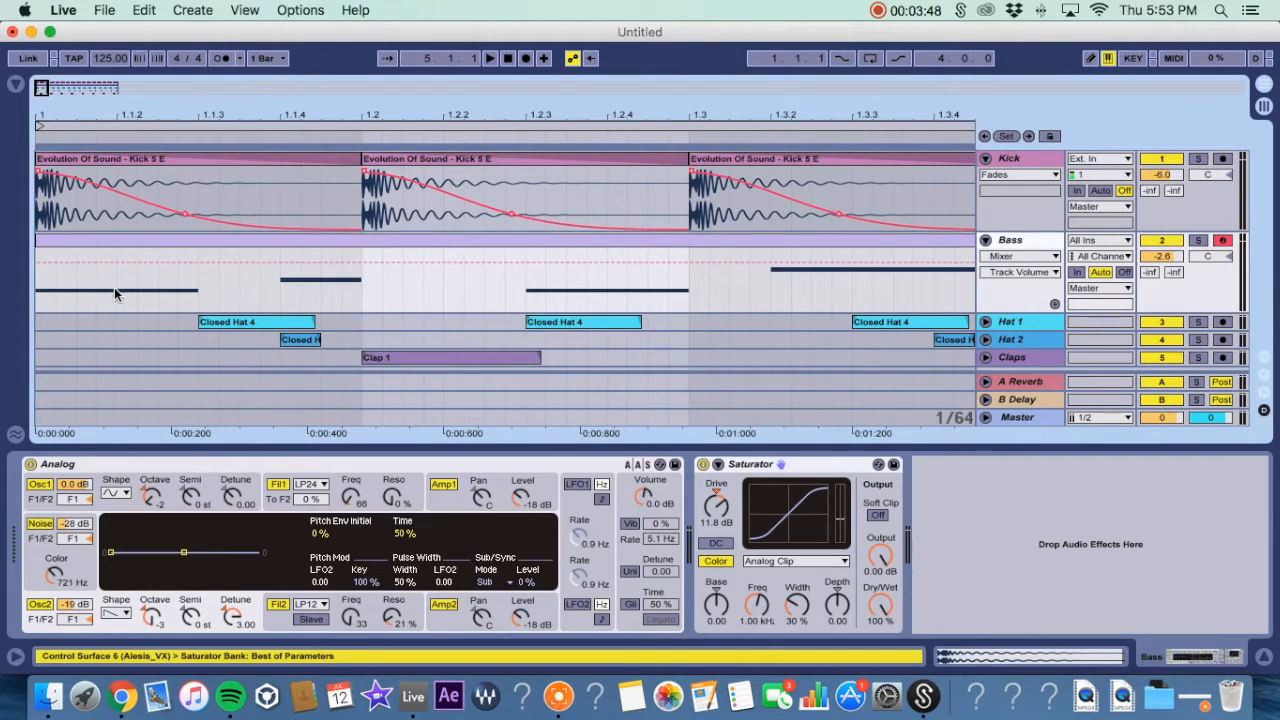
pyautogui.moveTo(99, 100); pyautogui.dragTo(99, 122)
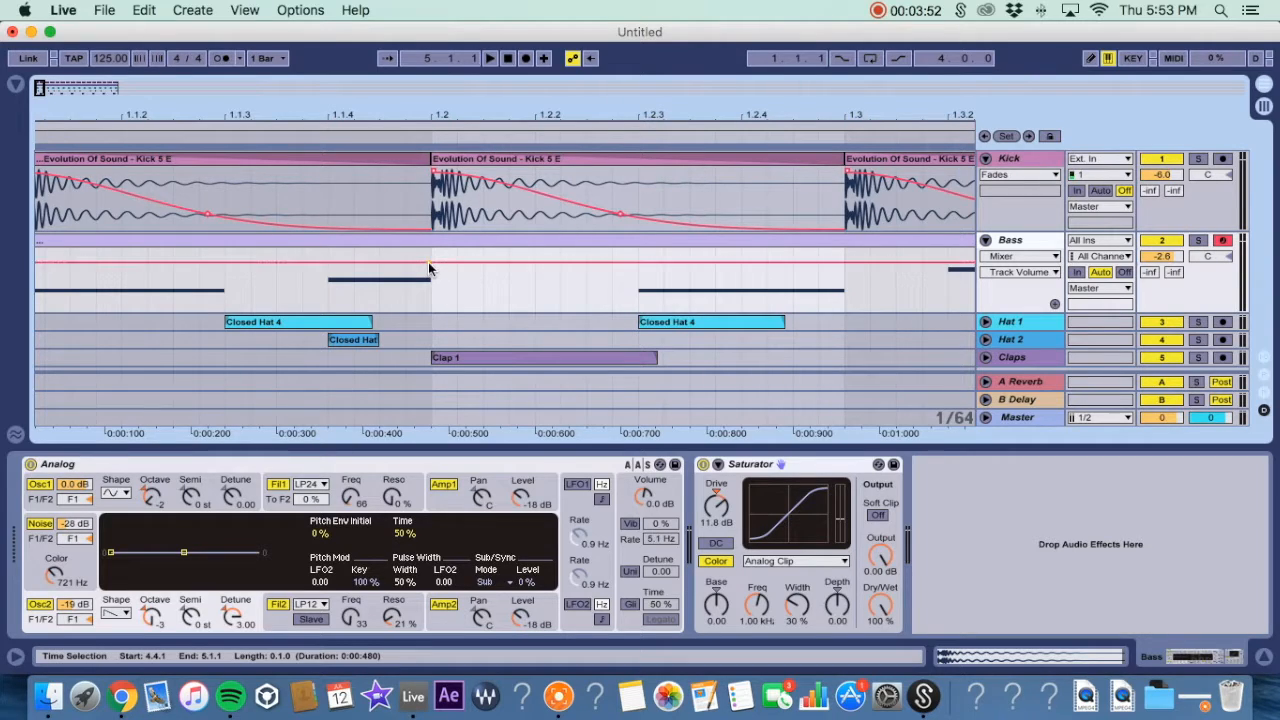
pyautogui.press('b')
pyautogui.moveTo(426, 258)
pyautogui.mouseDown()
pyautogui.moveTo(409, 276)
pyautogui.moveTo(430, 280)
pyautogui.moveTo(409, 271)
pyautogui.moveTo(423, 271)
pyautogui.mouseUp()
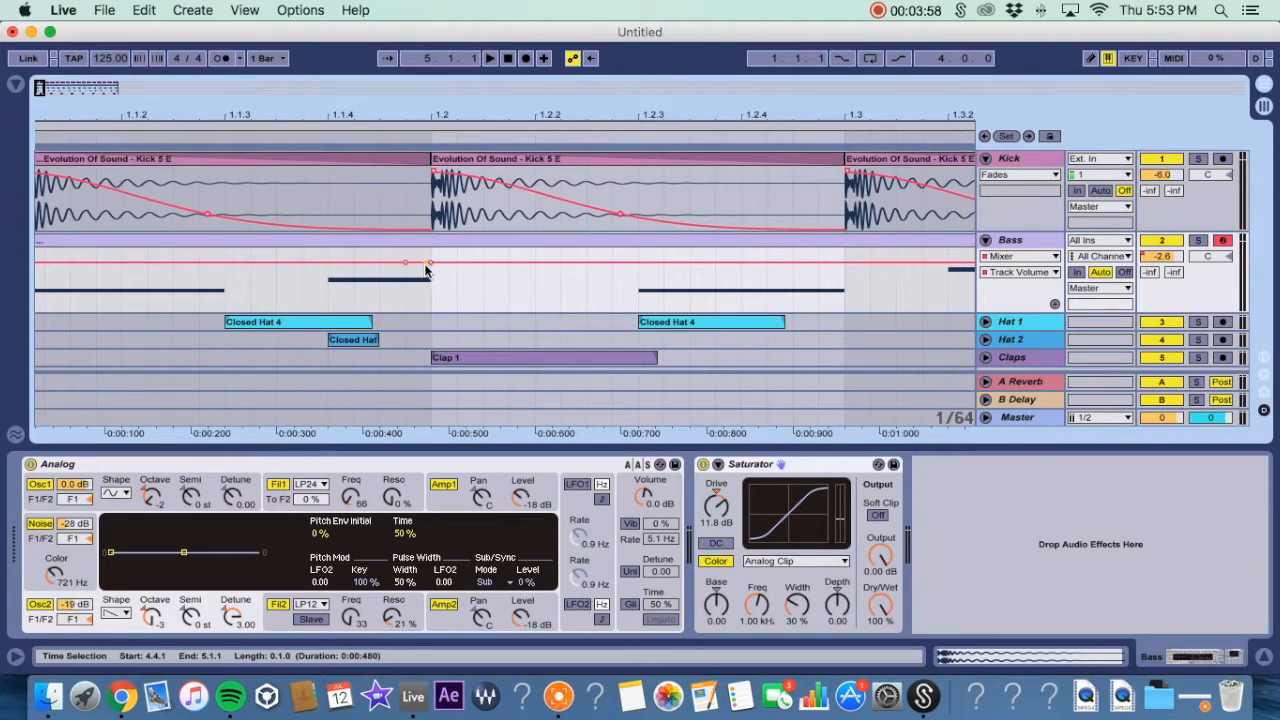
pyautogui.moveTo(423, 272)
pyautogui.mouseDown()
pyautogui.moveTo(90, 262)
pyautogui.moveTo(38, 266)
pyautogui.moveTo(38, 284)
pyautogui.mouseUp()
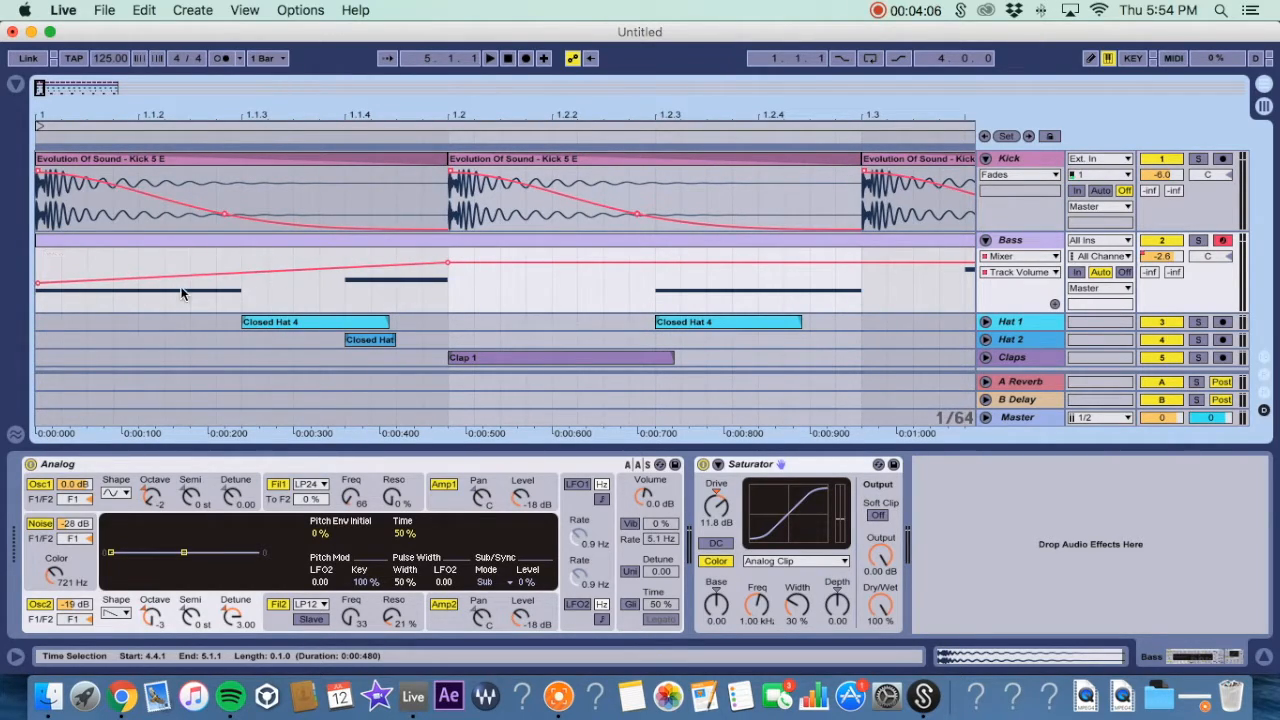
pyautogui.moveTo(200, 275); pyautogui.dragTo(200, 263)
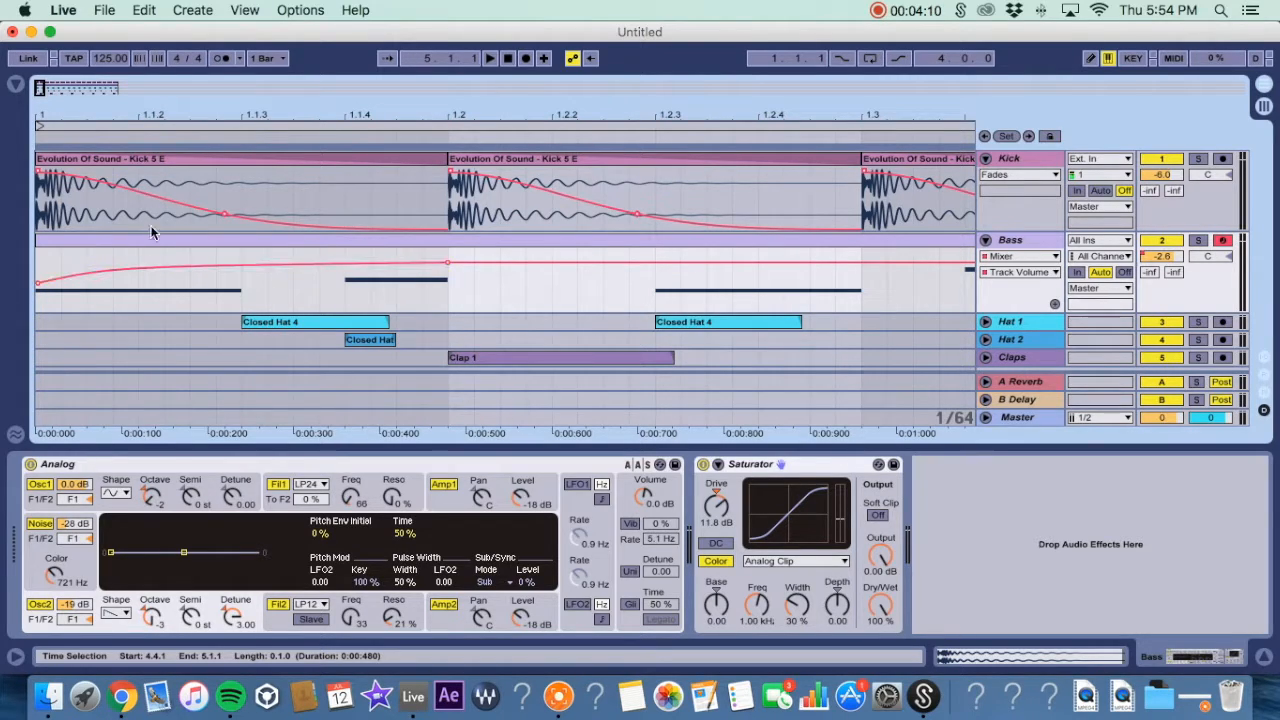
# Draw a second curved Bass volume ramp dipping at beat 1.2 and rising back to full at beat 1.3.
pyautogui.moveTo(169, 108); pyautogui.dragTo(169, 68)
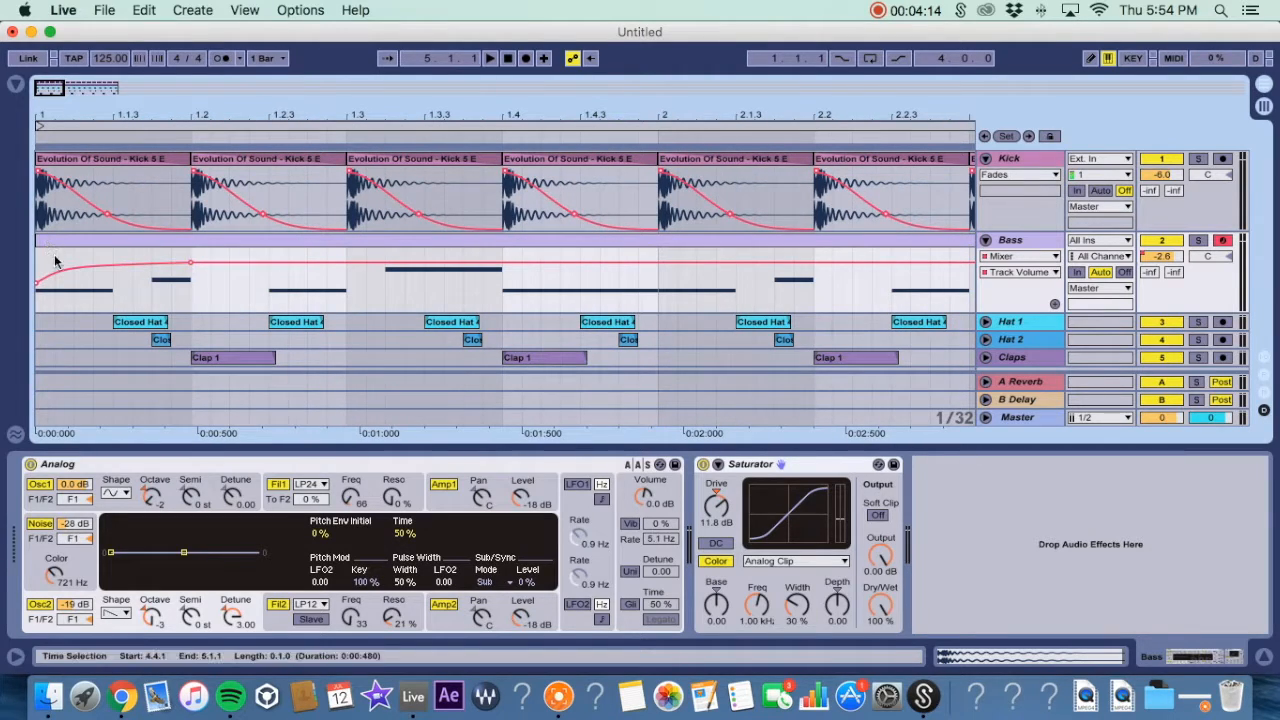
pyautogui.press('b')
pyautogui.click(337, 269)
pyautogui.press('b')
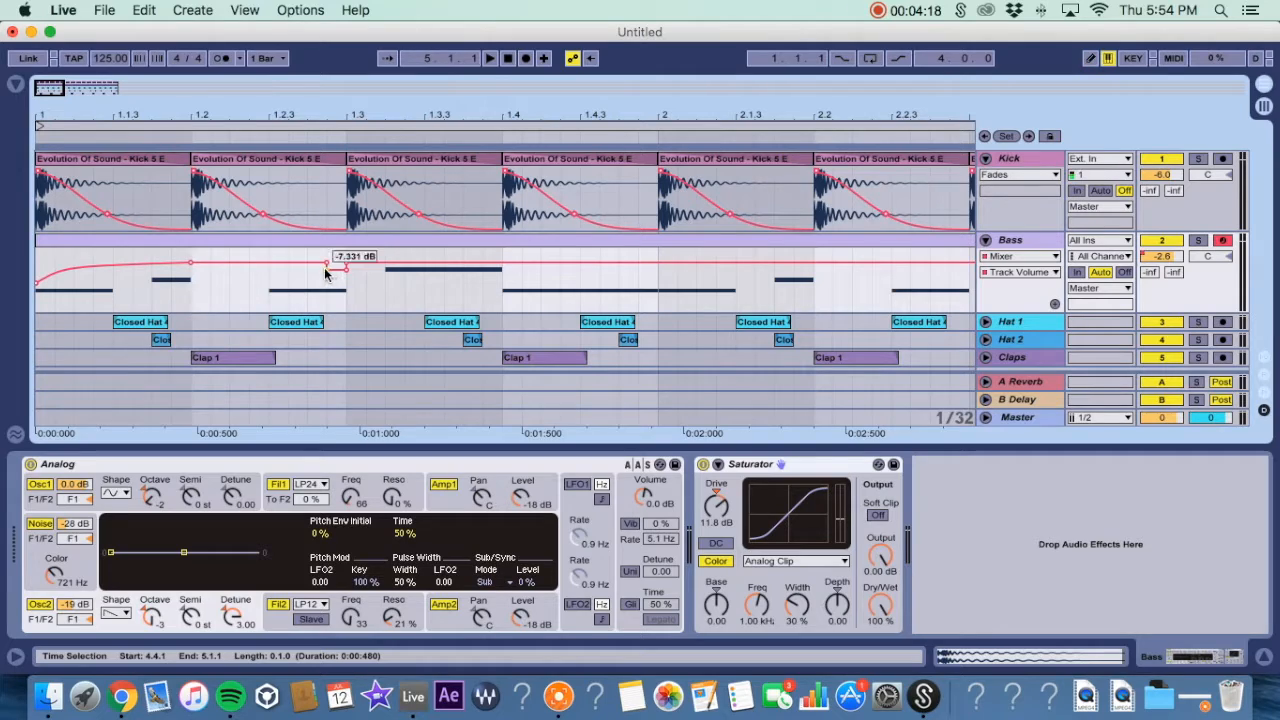
pyautogui.click(347, 270)
pyautogui.click(328, 270)
pyautogui.moveTo(325, 263); pyautogui.dragTo(191, 279)
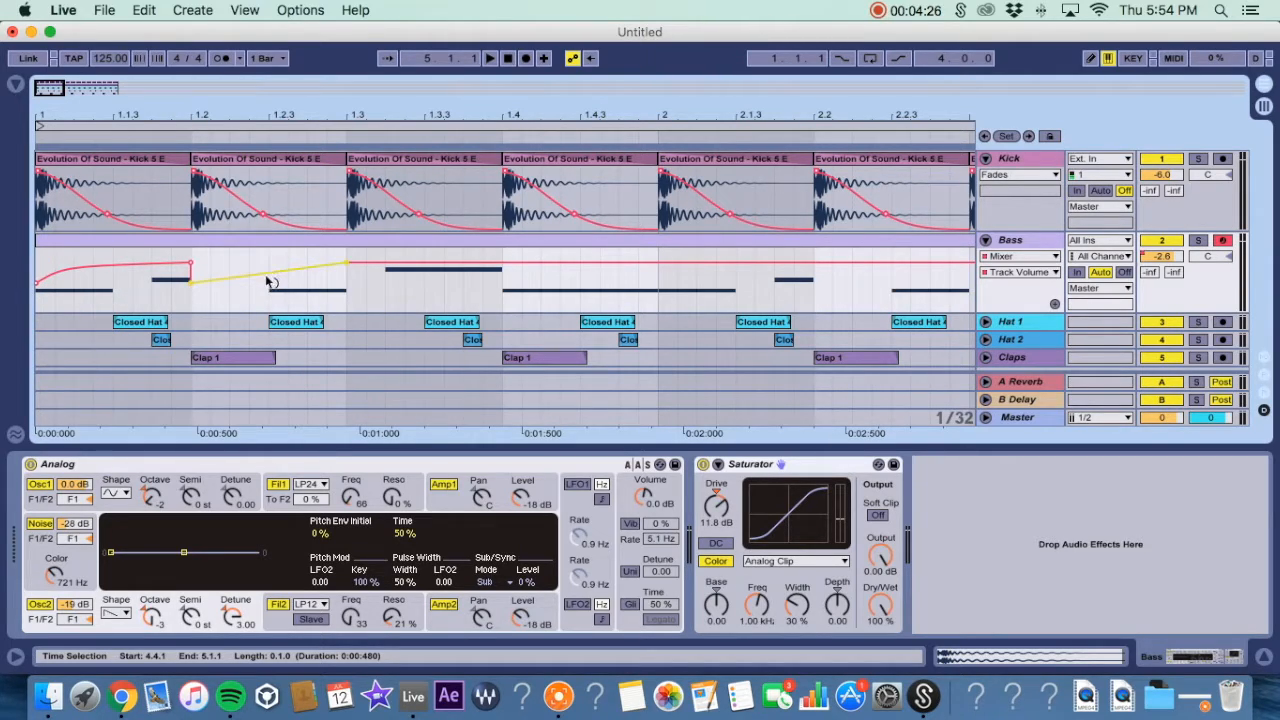
pyautogui.moveTo(260, 277); pyautogui.dragTo(260, 262)
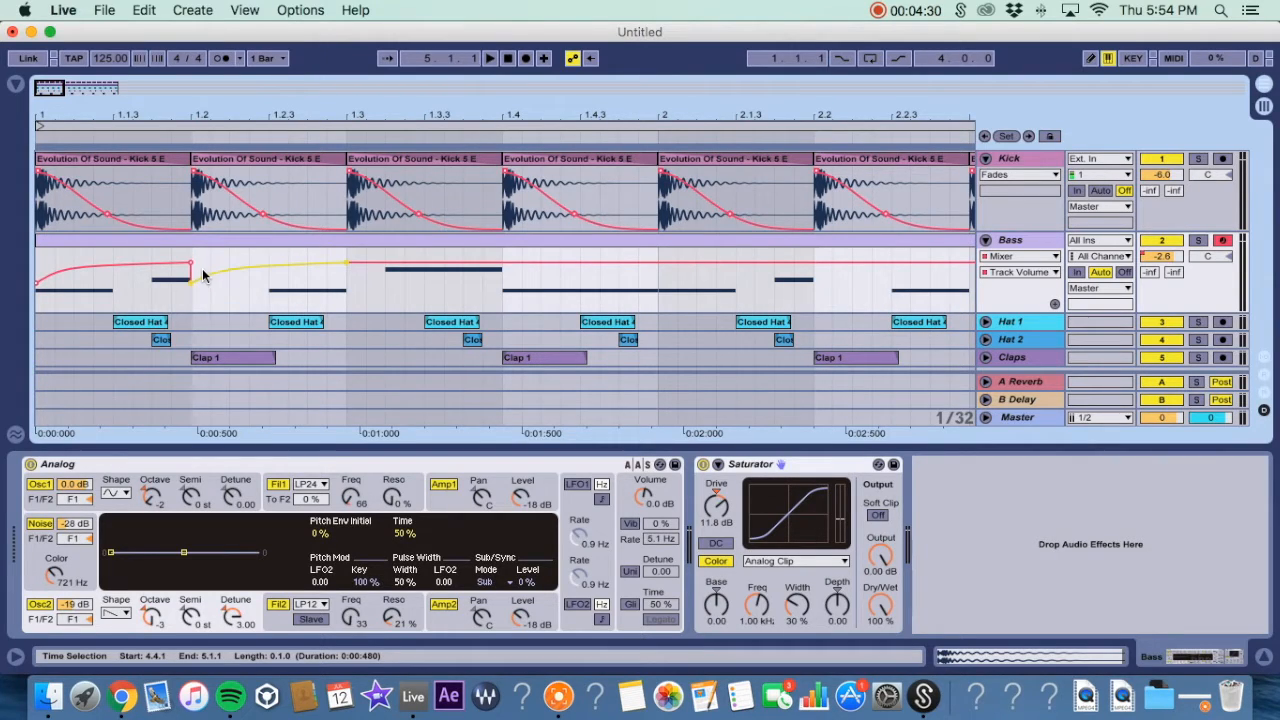
# Select the first two beats of the Bass volume envelope and duplicate them four times.
pyautogui.moveTo(109, 112); pyautogui.dragTo(112, 168)
pyautogui.moveTo(212, 104); pyautogui.dragTo(212, 80)
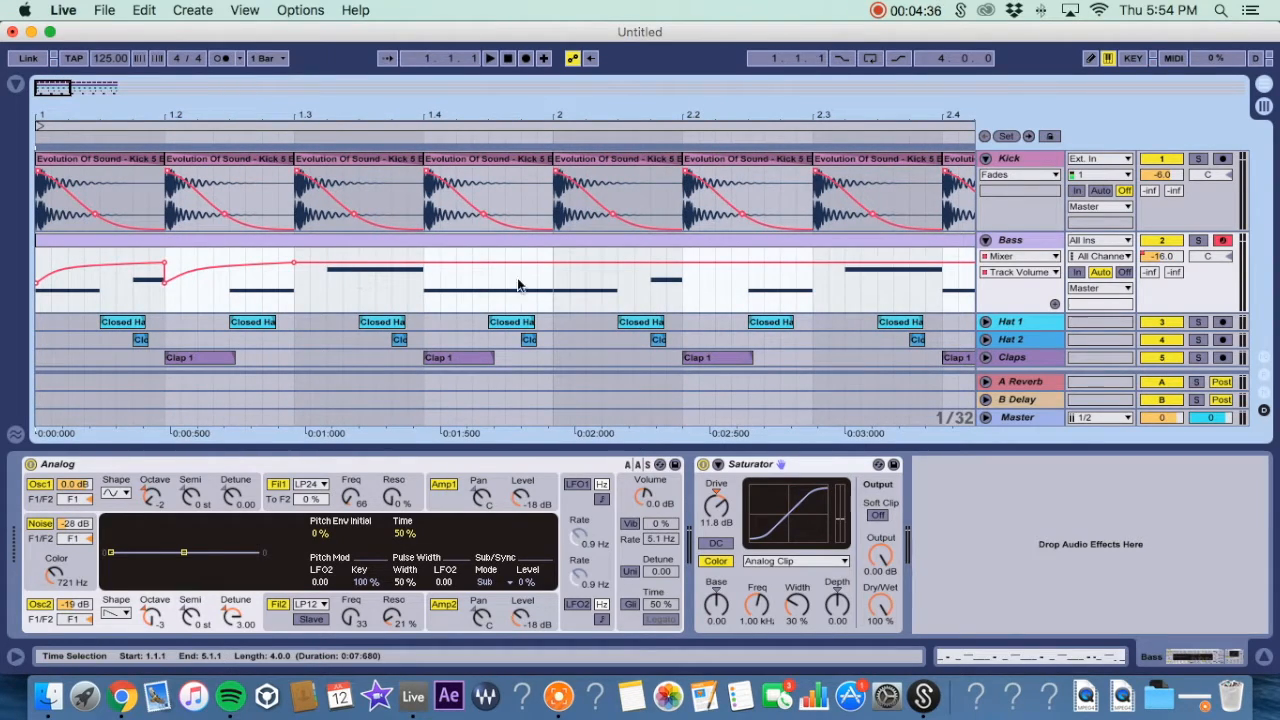
pyautogui.click(555, 283)
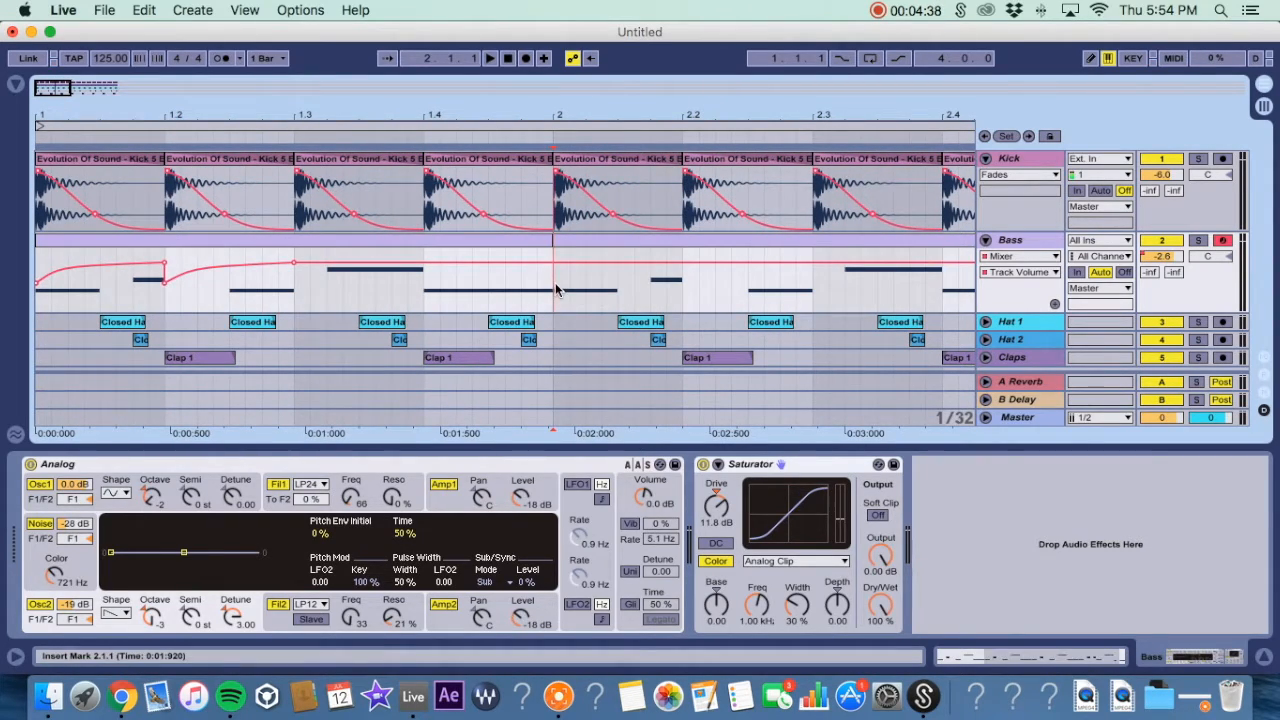
pyautogui.moveTo(549, 240); pyautogui.dragTo(294, 251)
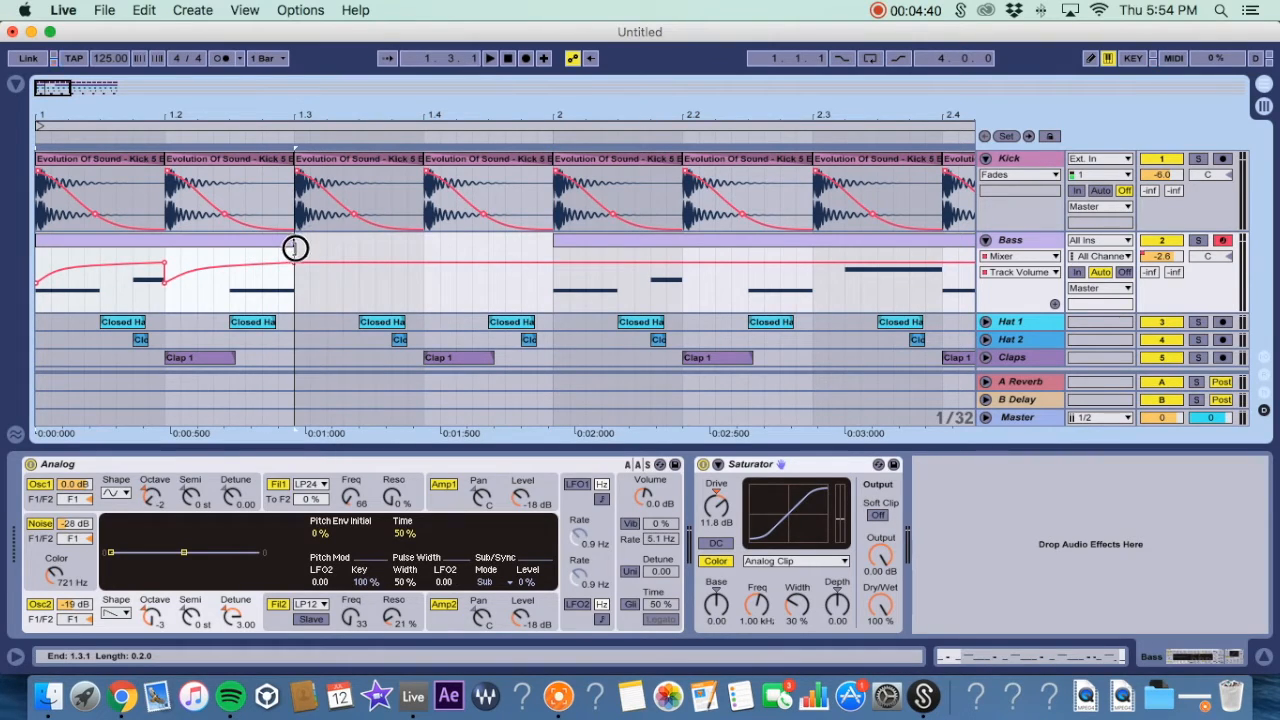
pyautogui.press('super+d')
pyautogui.press('super+d')
pyautogui.press('super+d')
pyautogui.press('super+d')
pyautogui.press('super+d')
pyautogui.press('super+d')
pyautogui.press('super+d')
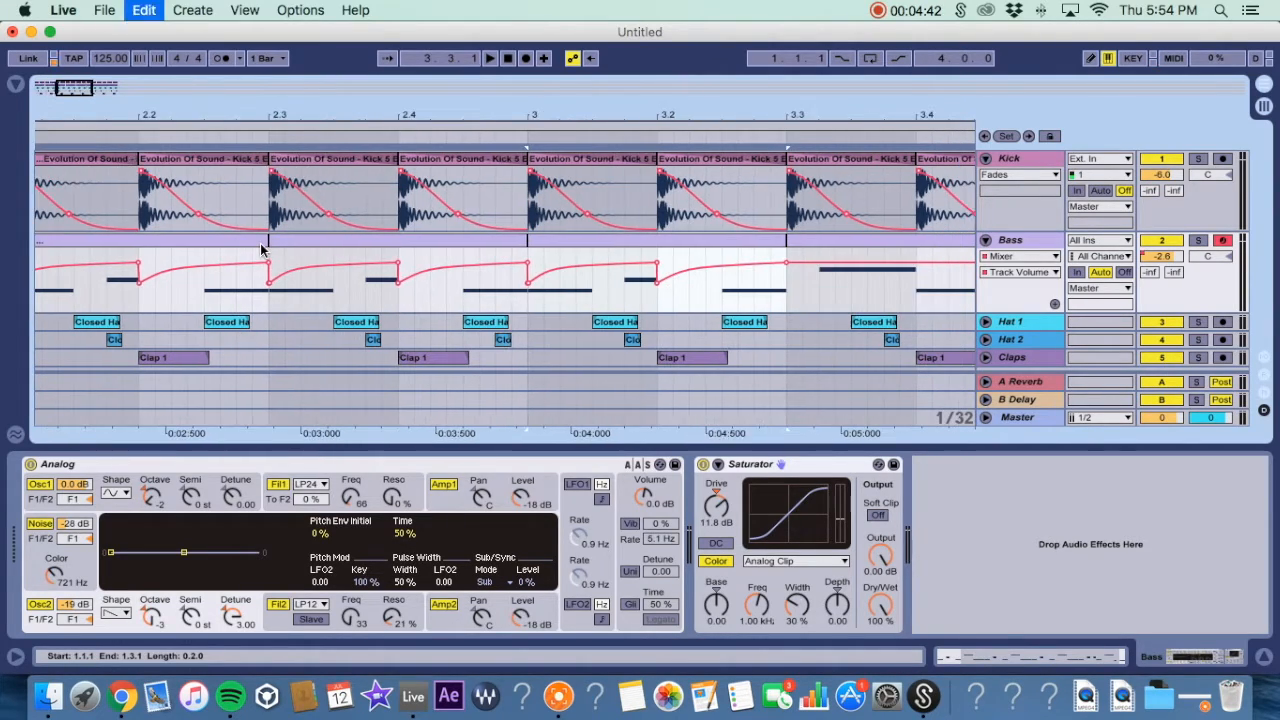
pyautogui.hscroll(-10, 265, 262)
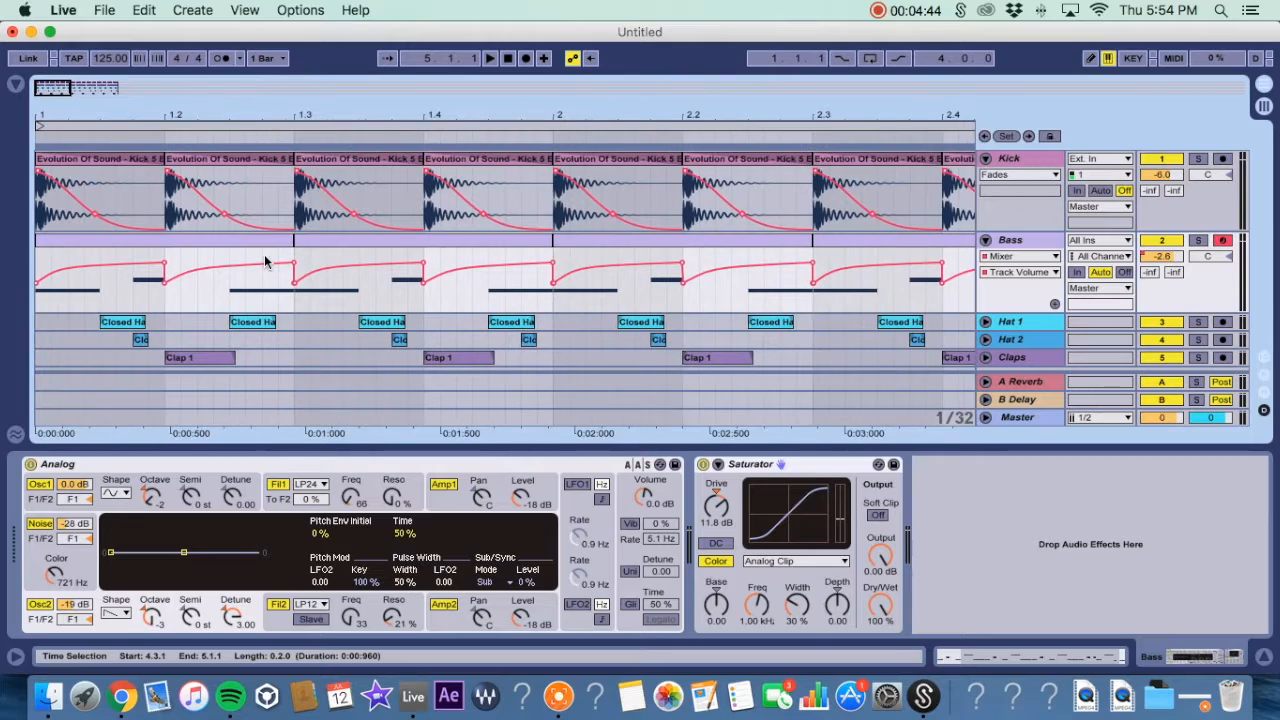
# Lower the first two dip breakpoints of the Bass volume envelope to about -33 dB.
pyautogui.moveTo(38, 285)
pyautogui.moveTo(38, 286); pyautogui.dragTo(38, 300)
pyautogui.moveTo(165, 282); pyautogui.dragTo(165, 296)
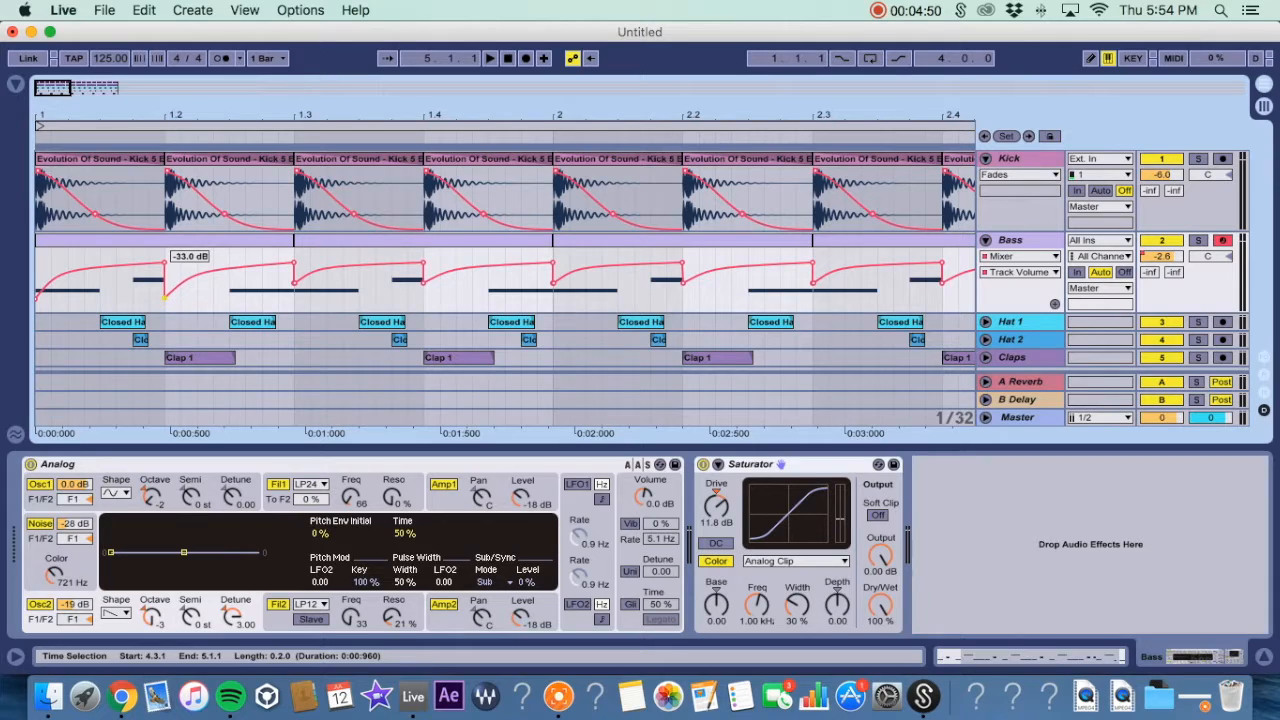
# Duplicate the edited two-beat Bass envelope section three times across the loop.
pyautogui.click(238, 243)
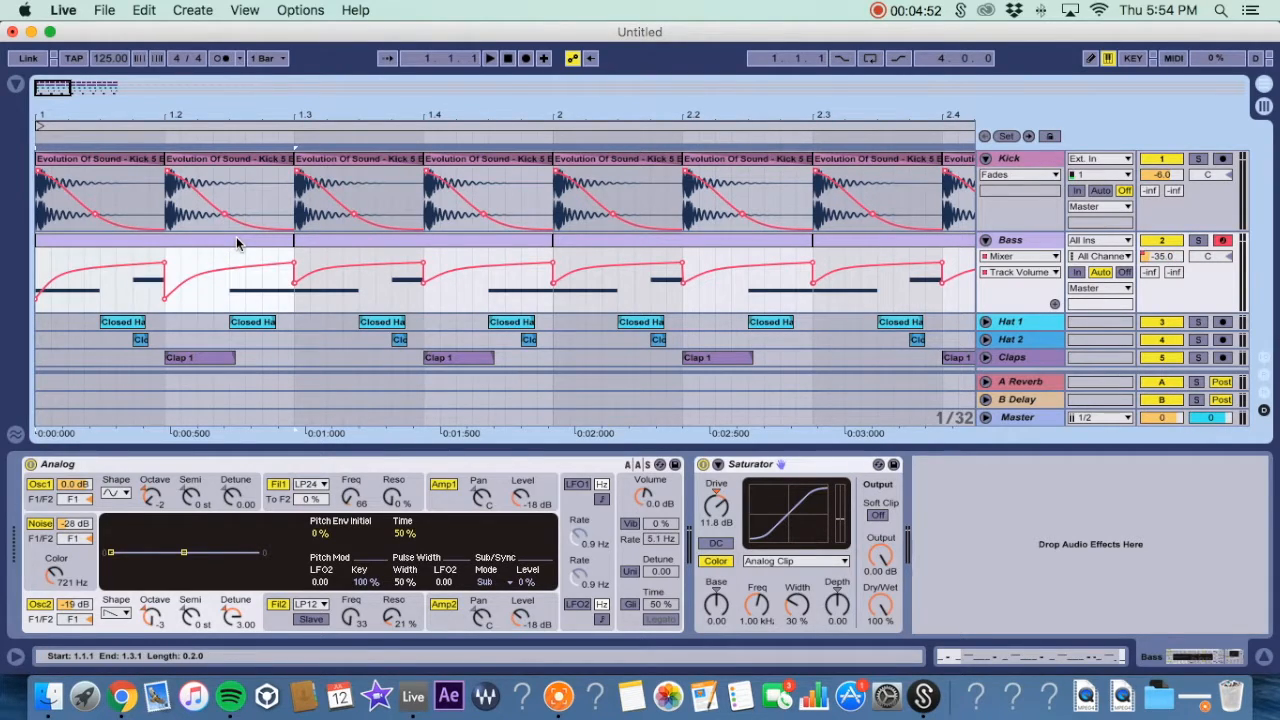
pyautogui.press('super+d')
pyautogui.press('super+d')
pyautogui.press('super+d')
pyautogui.press('super+d')
pyautogui.press('super+d')
pyautogui.press('super+d')
pyautogui.press('super+d')
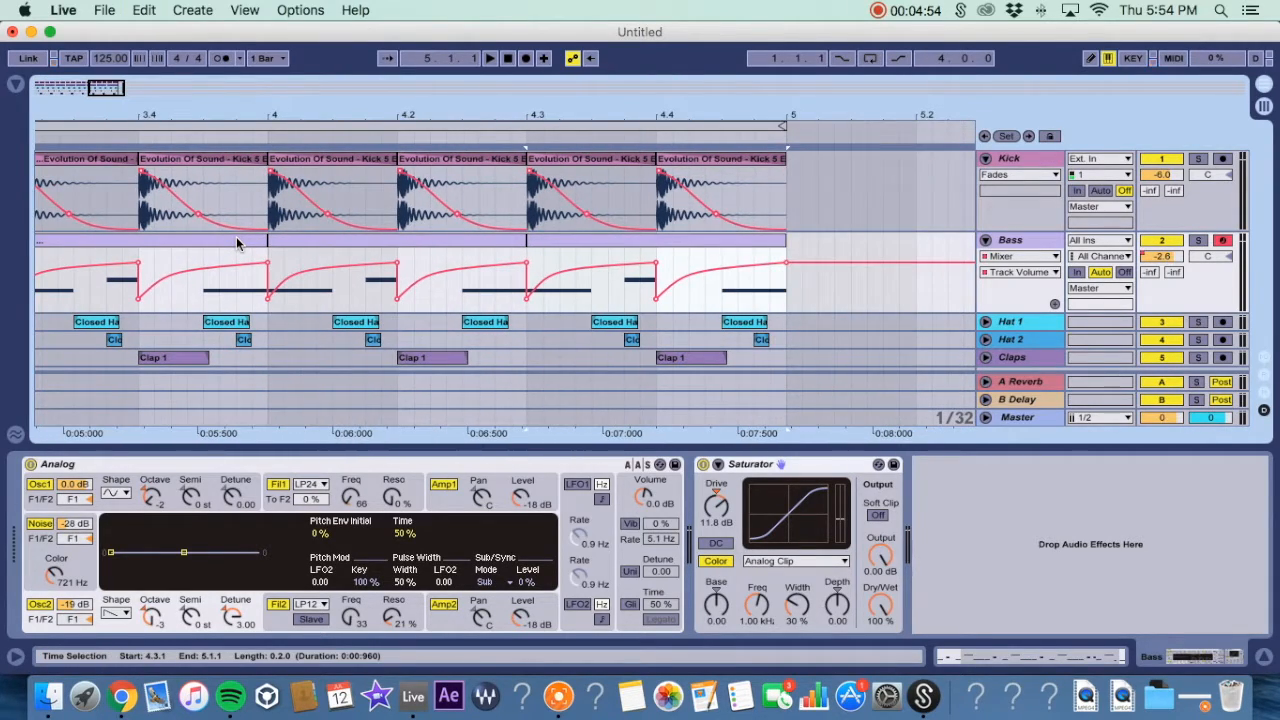
pyautogui.hscroll(-12, 246, 254)
pyautogui.click(122, 241)
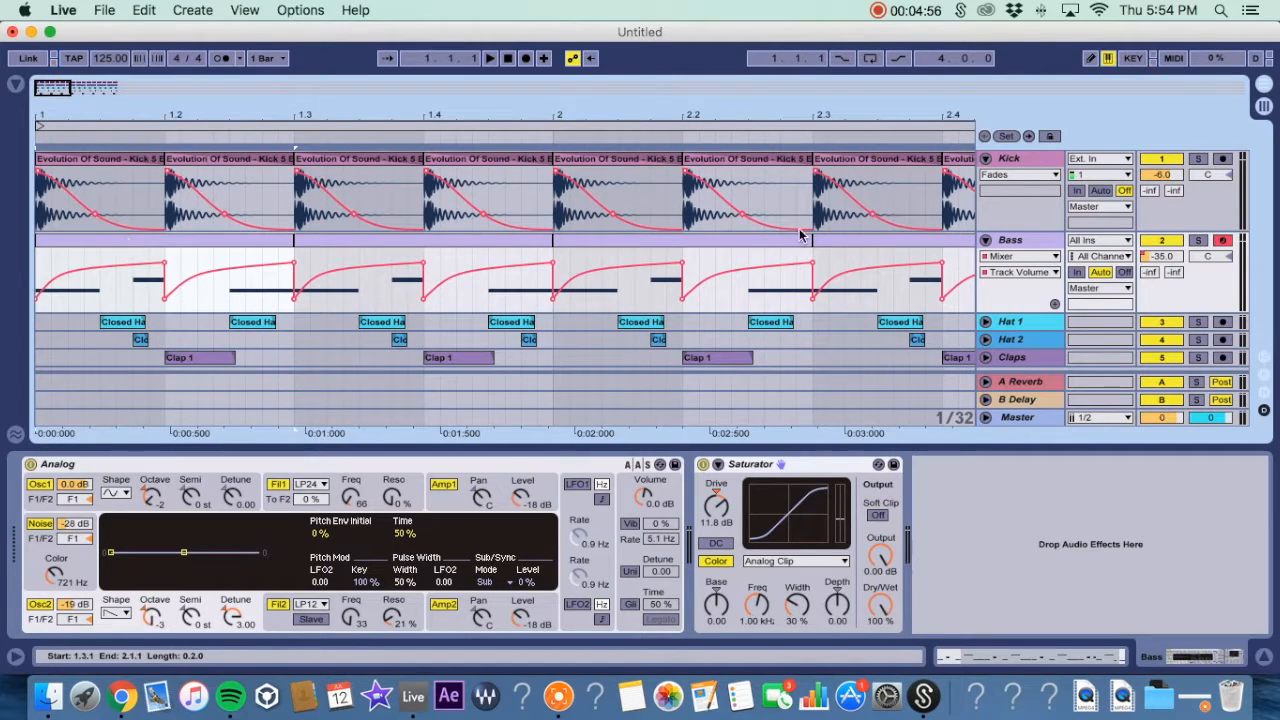
# Solo the Bass track, play back the ducking envelope, then unsolo it.
pyautogui.click(1199, 242)
pyautogui.press('space')
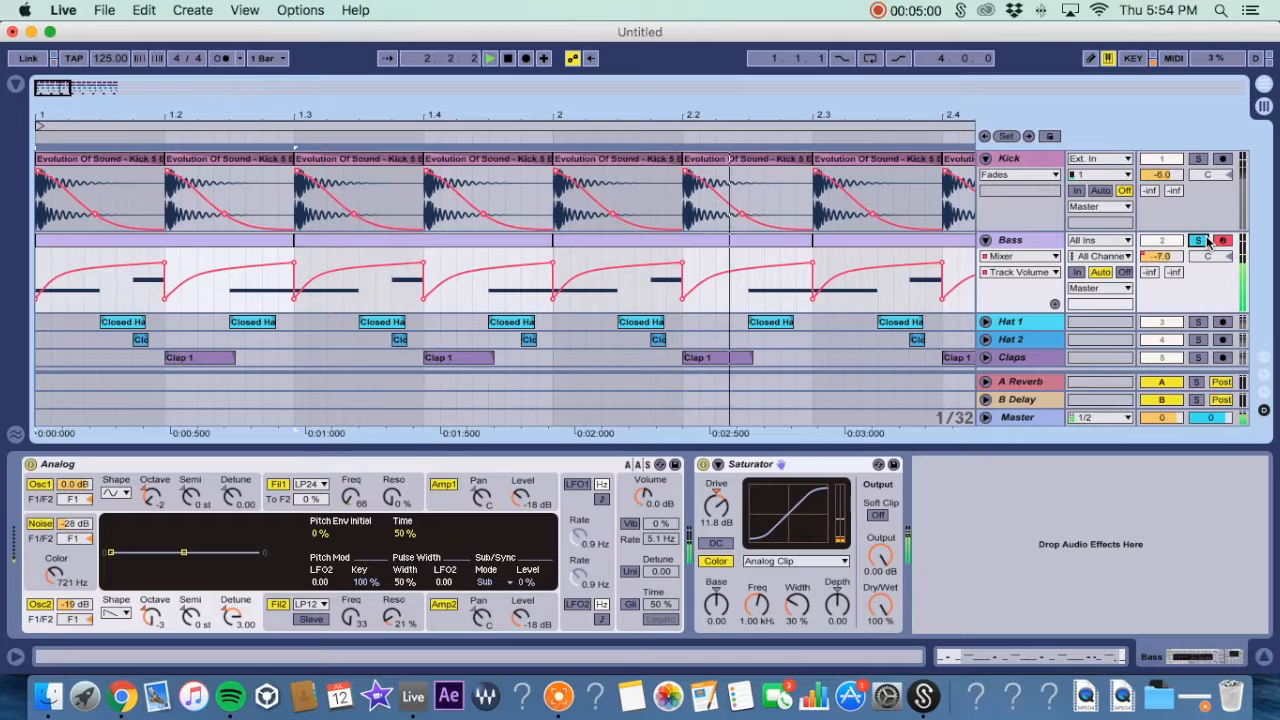
pyautogui.press('space')
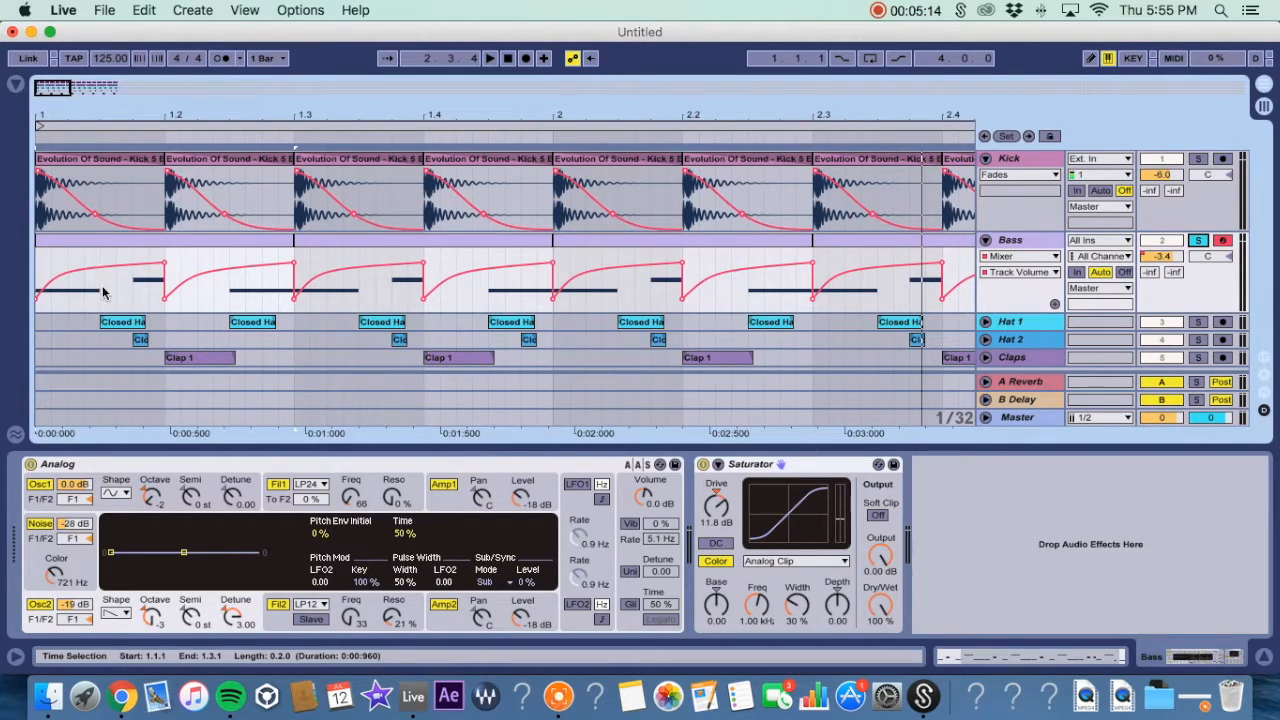
pyautogui.press('space')
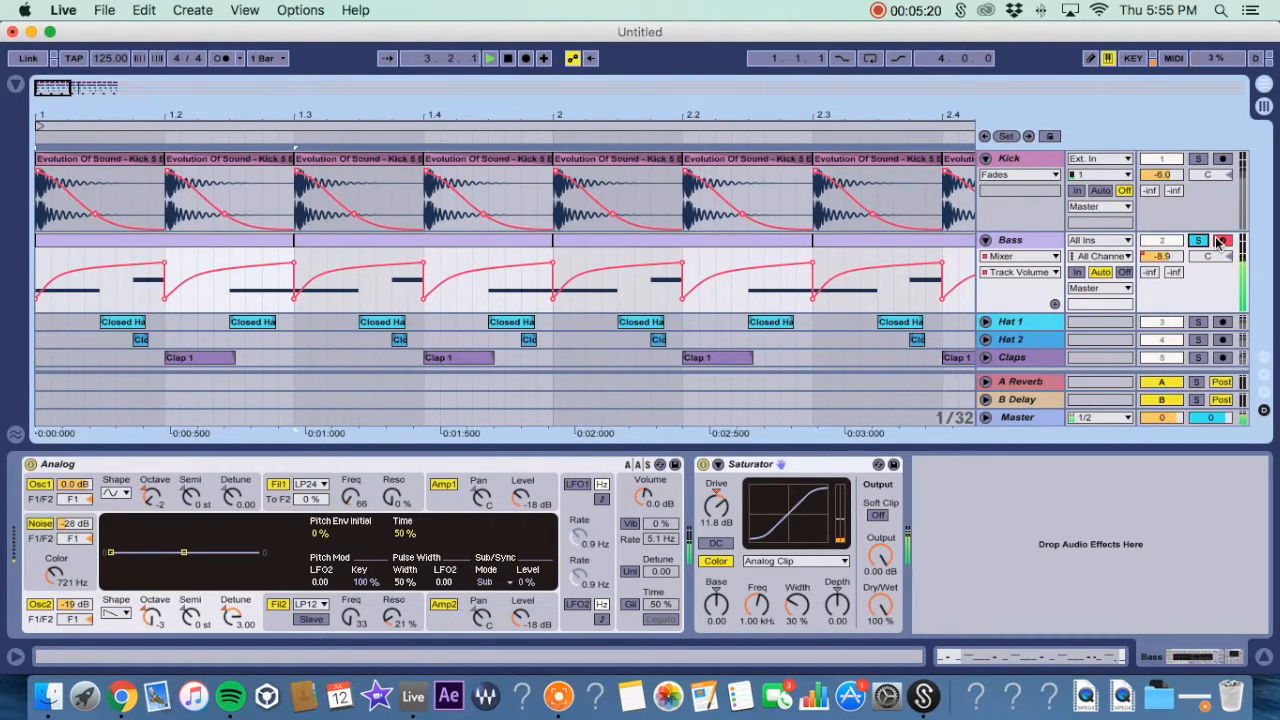
pyautogui.press('space')
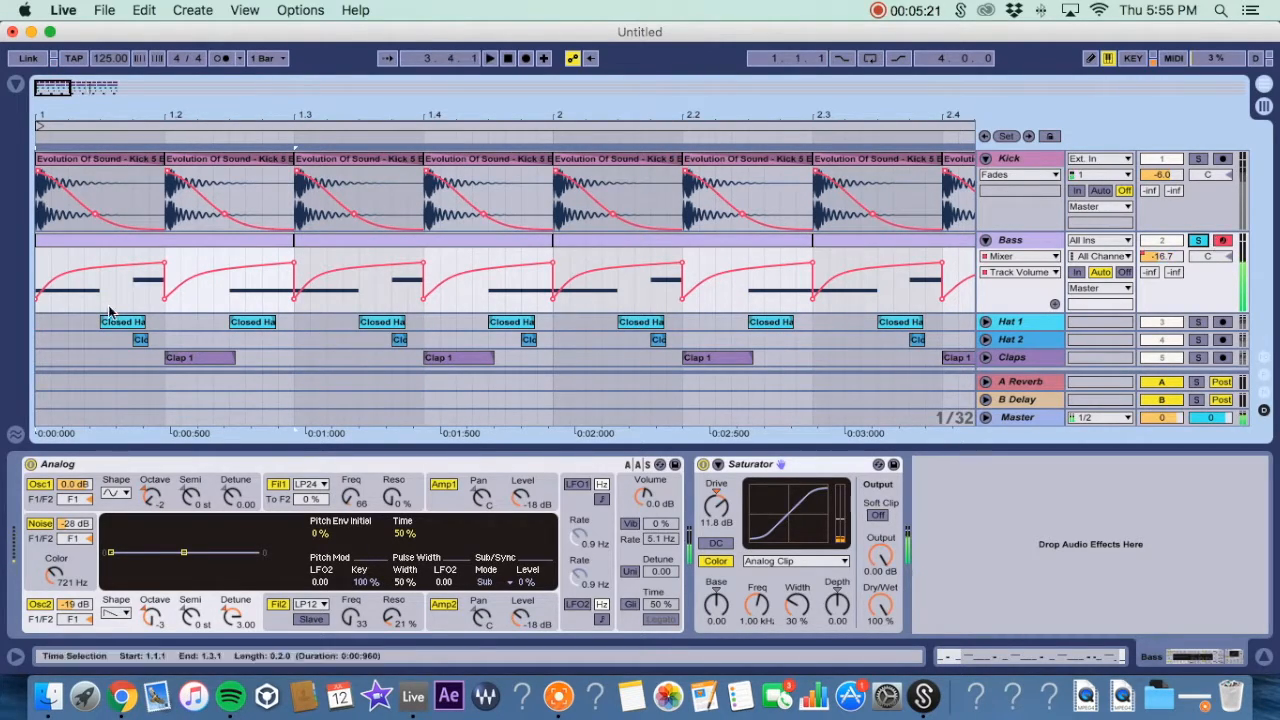
pyautogui.click(1202, 240)
# Zoom out and play the full four-bar arrangement from the start.
pyautogui.moveTo(98, 114); pyautogui.dragTo(47, 113)
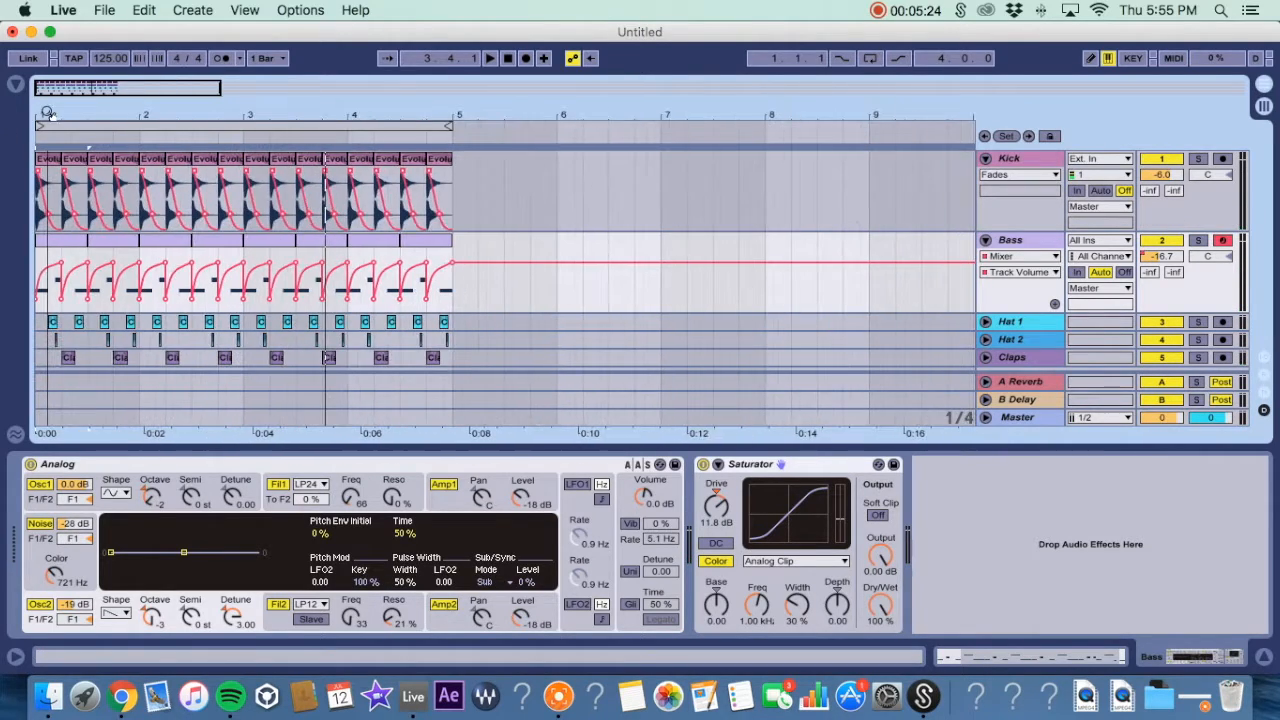
pyautogui.click(50, 238)
pyautogui.press('space')
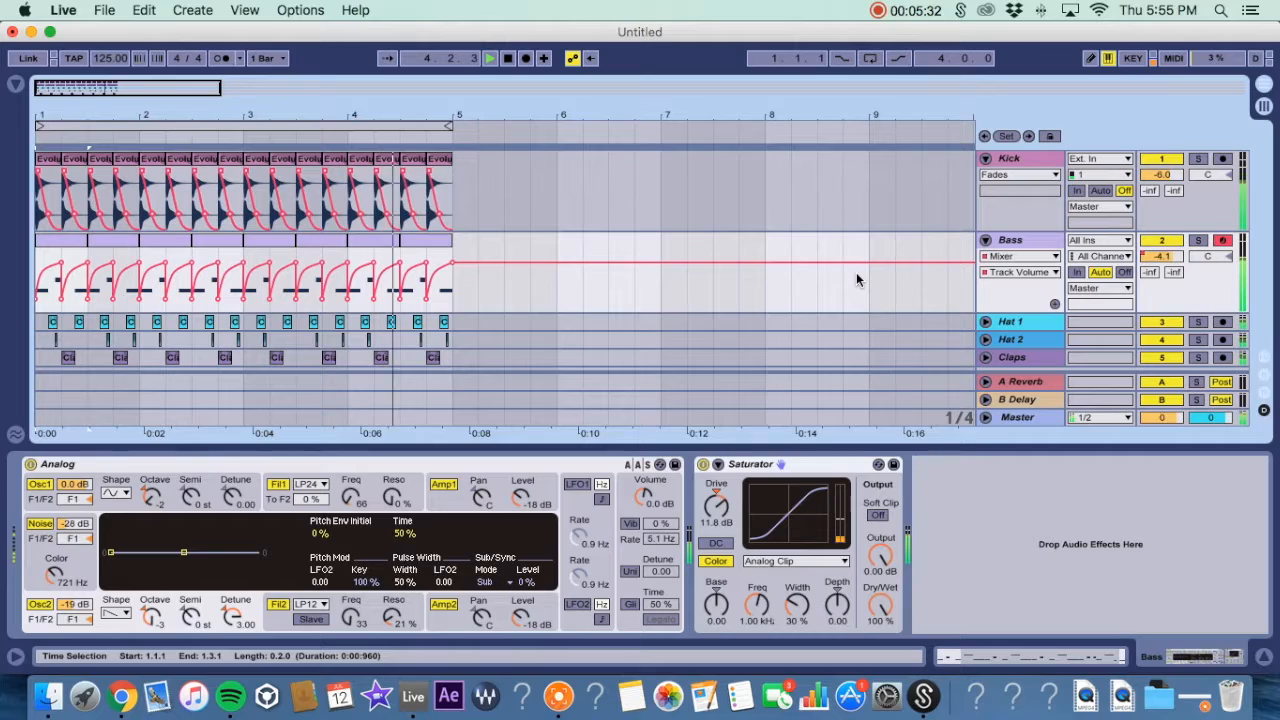
# Stop playback, select the four-bar loop range, and zoom in to examine the Bass volume envelope dips.
pyautogui.press('space')
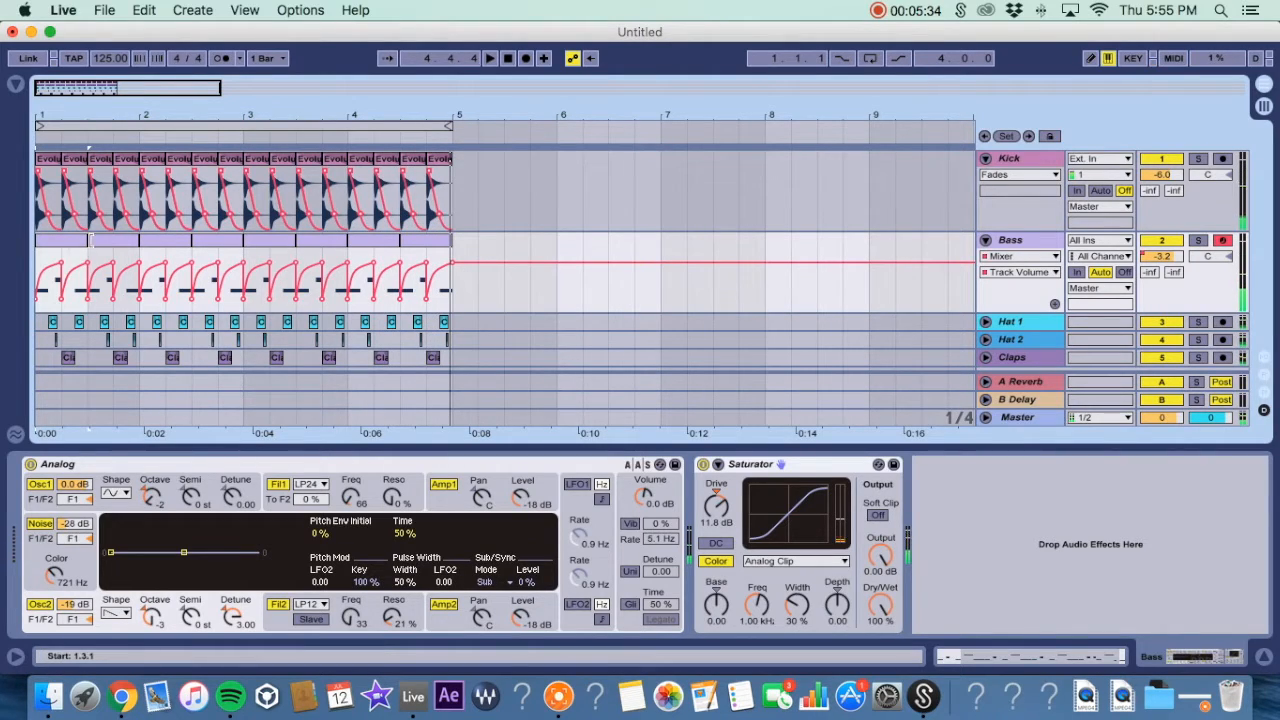
pyautogui.moveTo(86, 240); pyautogui.dragTo(449, 240)
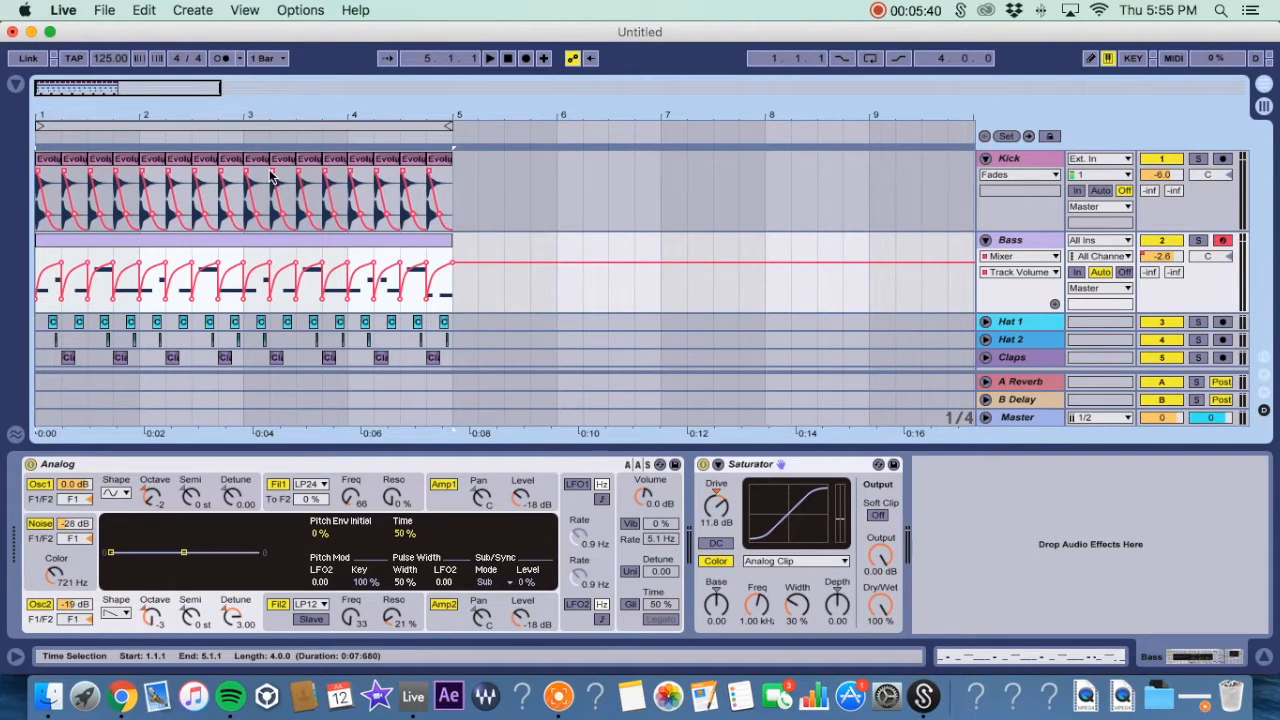
pyautogui.moveTo(97, 109); pyautogui.dragTo(97, 150)
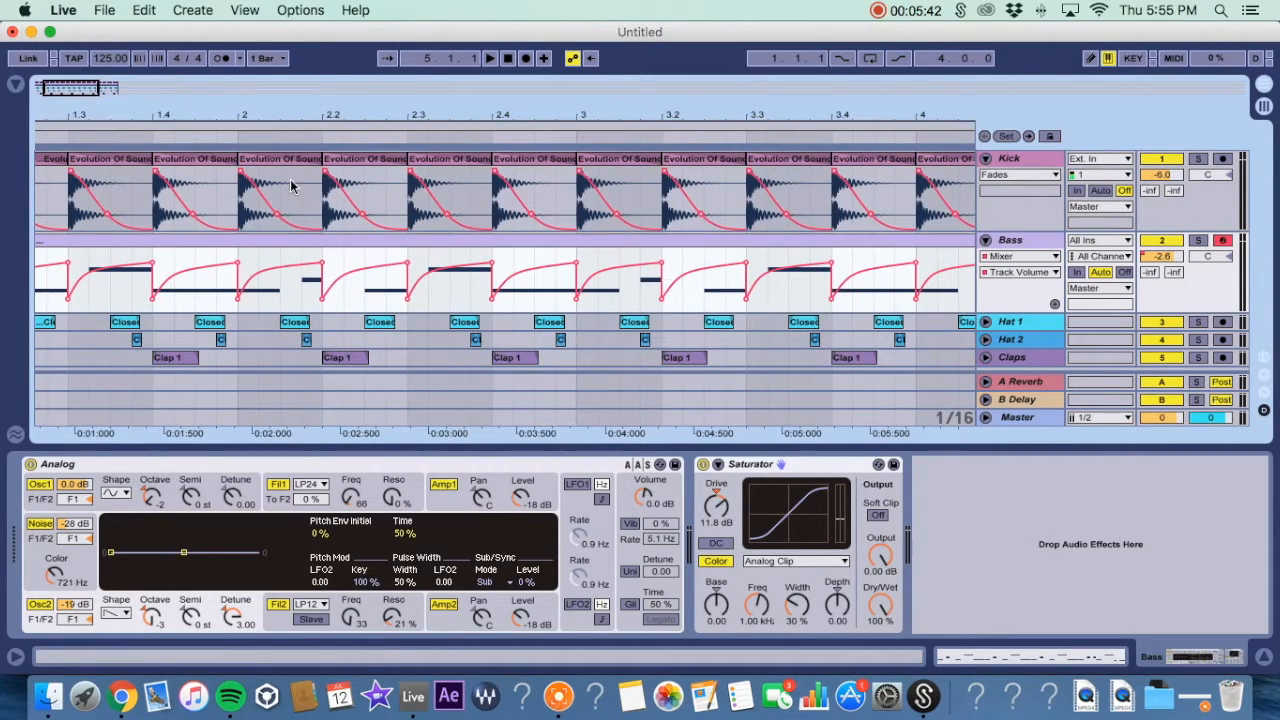
# Hide the device view, browse the Instruments category, close the browser, and examine the Bass envelope around bars 2 to 3.
pyautogui.click(18, 85)
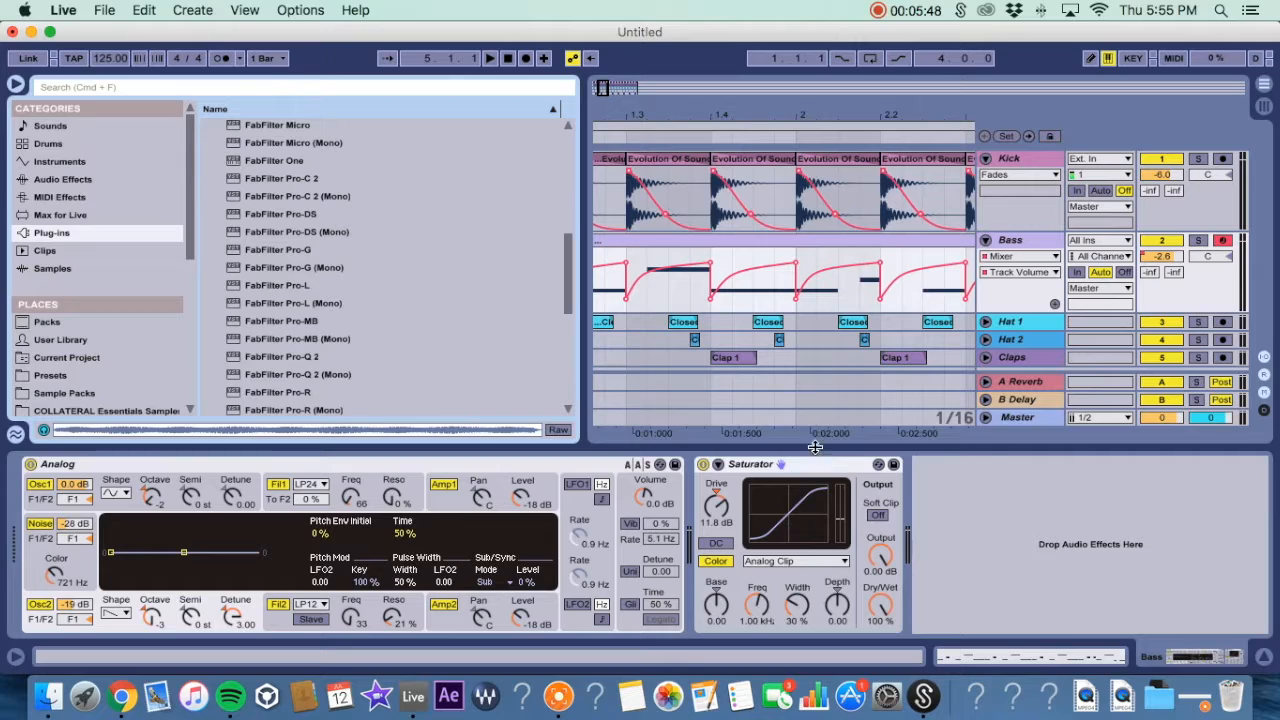
pyautogui.click(1263, 656)
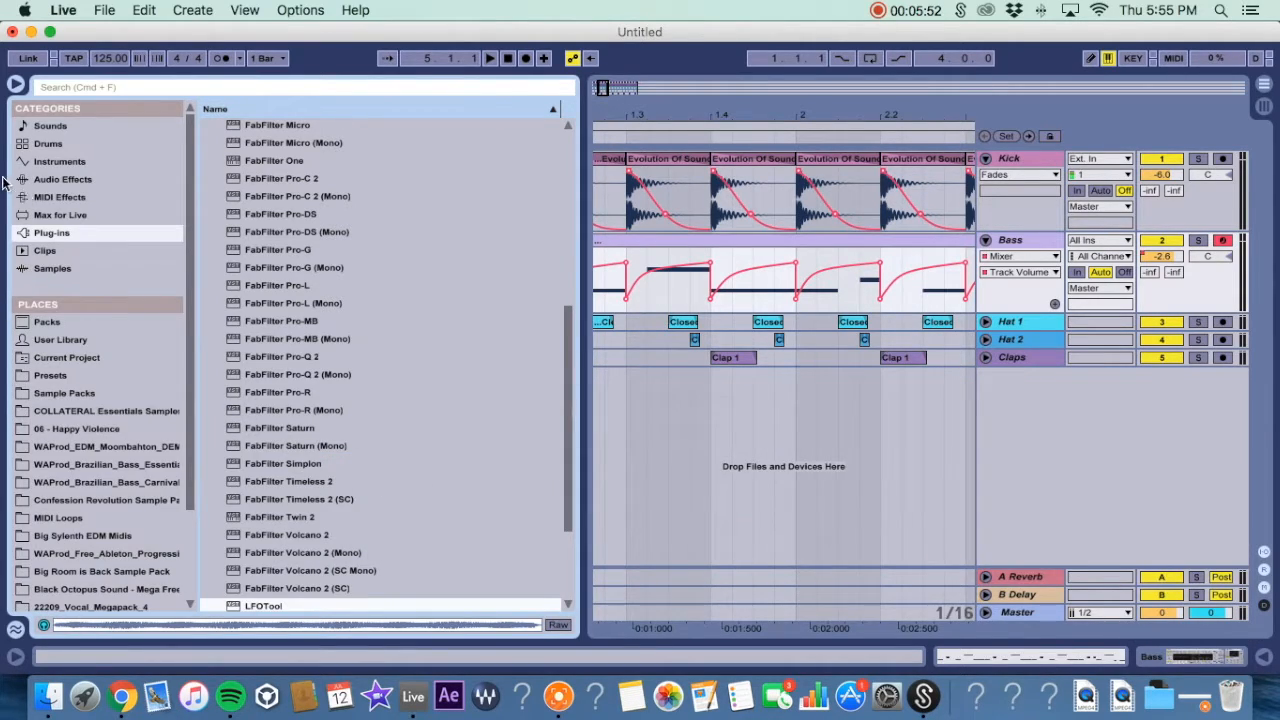
pyautogui.click(63, 160)
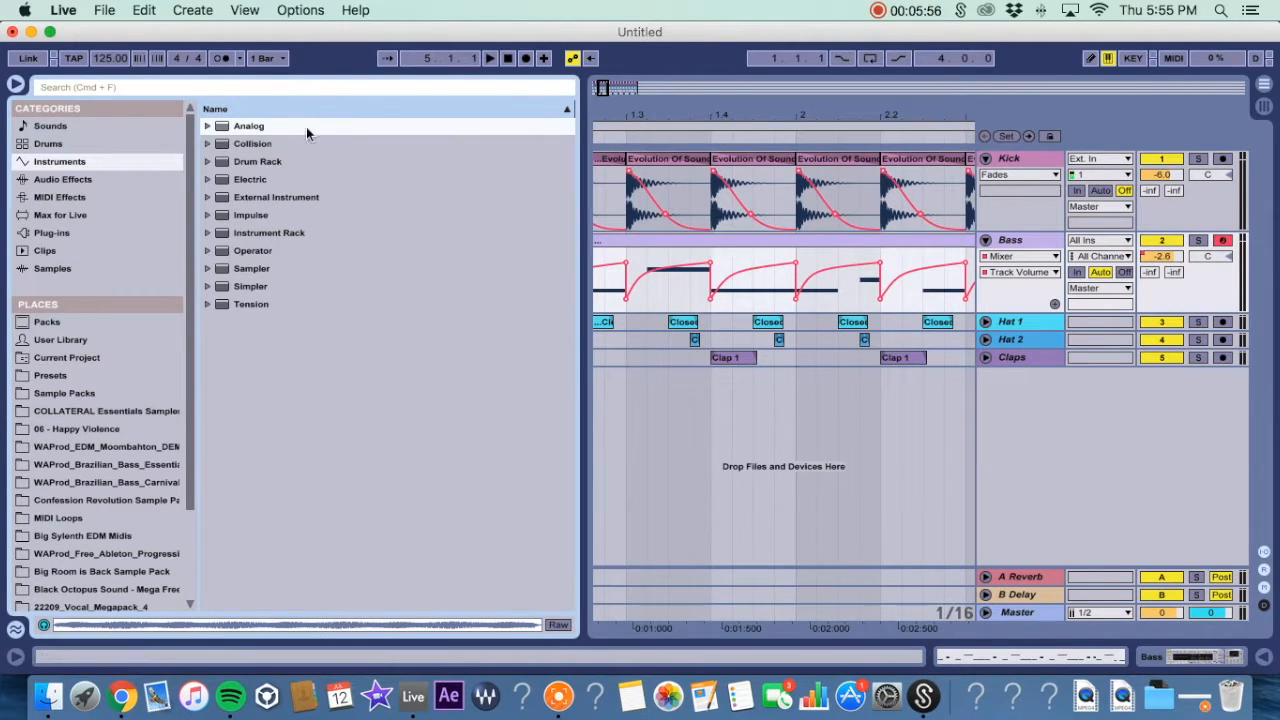
pyautogui.click(15, 85)
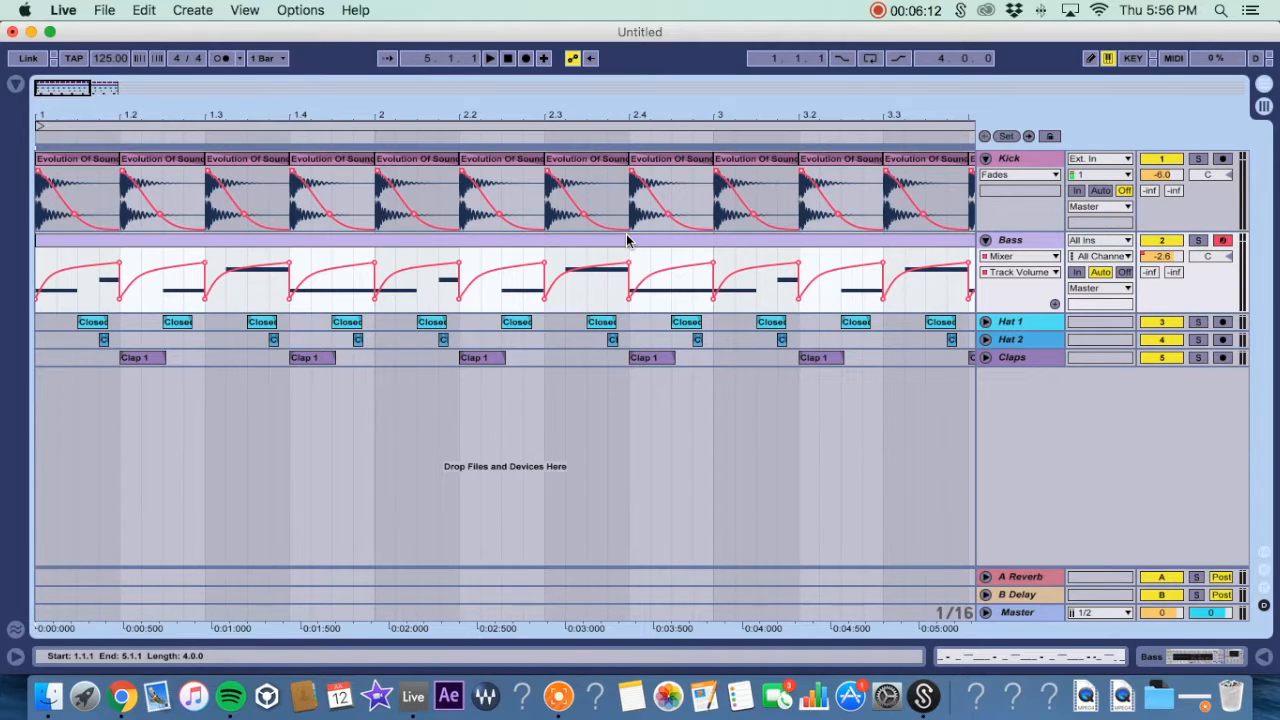
pyautogui.moveTo(591, 115); pyautogui.dragTo(591, 70)
pyautogui.moveTo(332, 116); pyautogui.dragTo(335, 109)
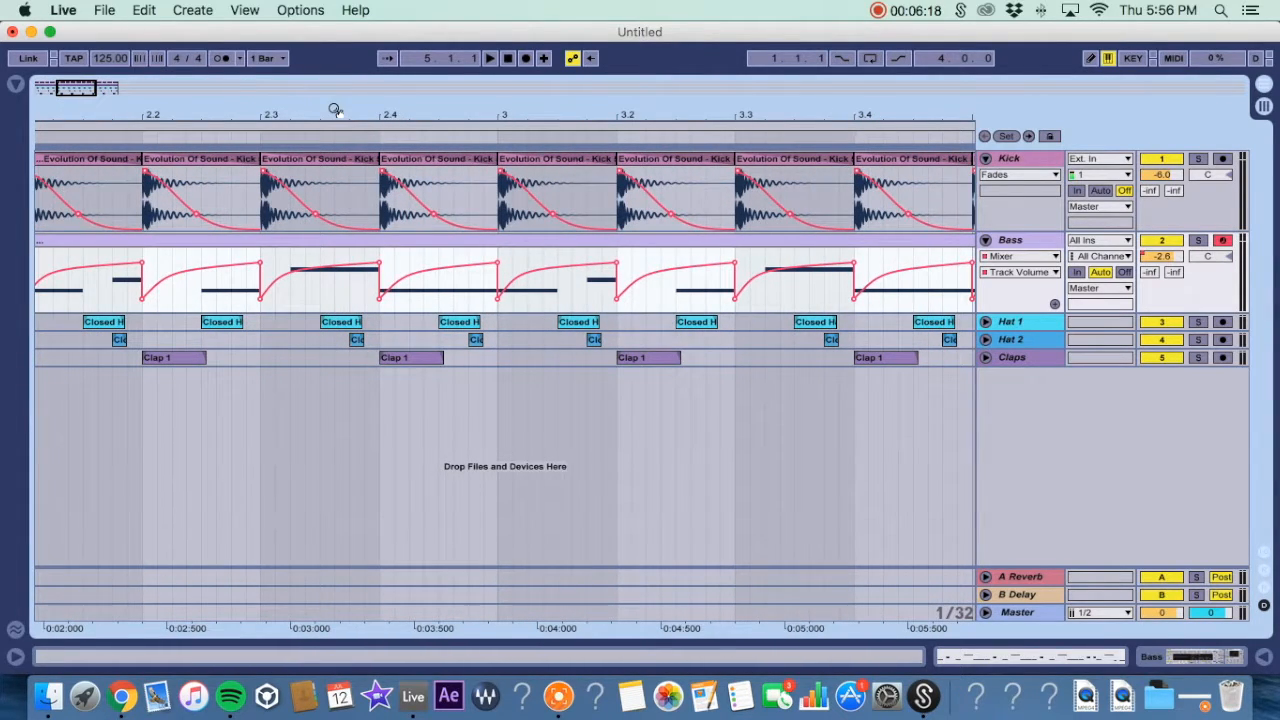